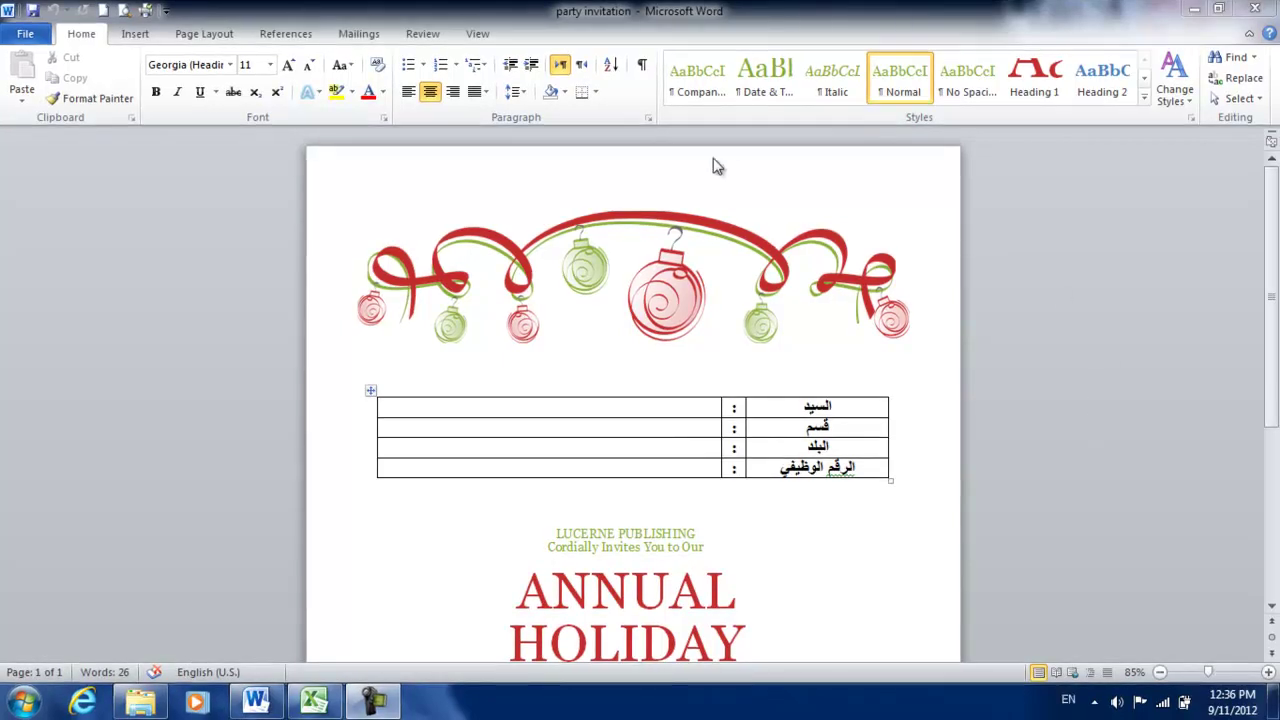
Switch keyboard input to Arabic and show the Mailings tools over the invitation
{"action": "type", "text": "1"}
{"action": "key", "text": "alt+shift"}
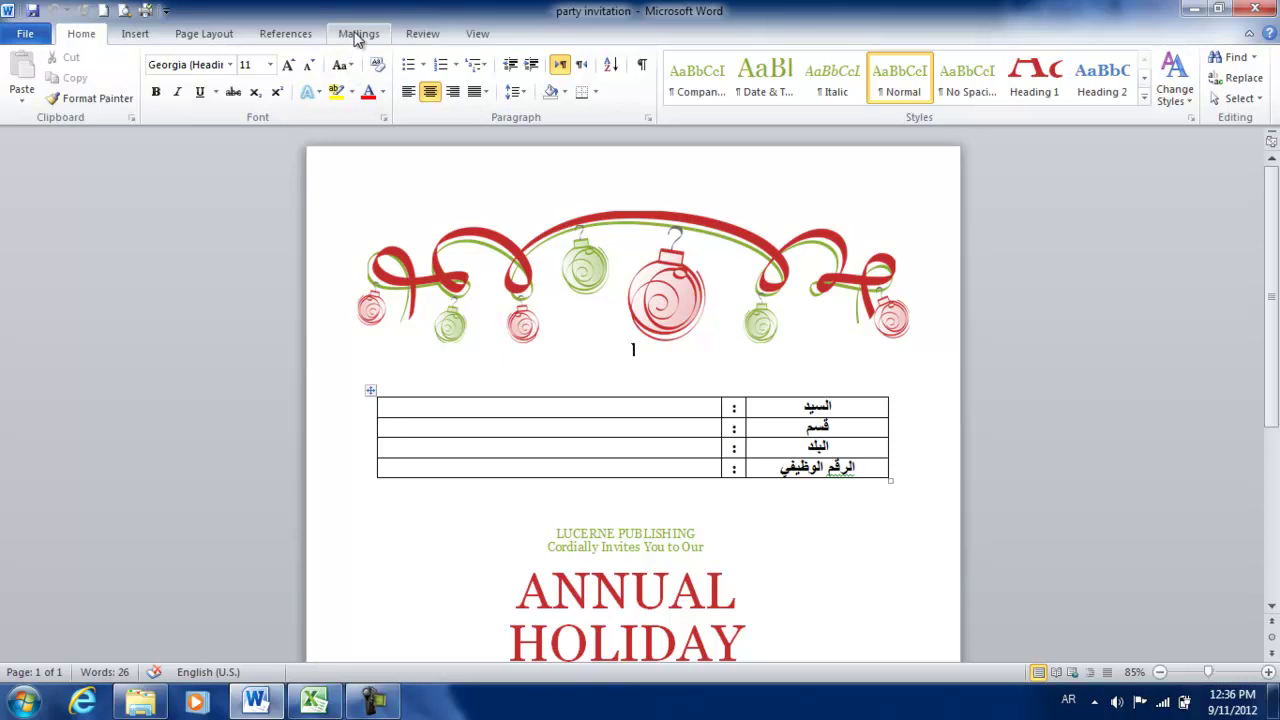
{"action": "left_click", "coordinate": [357, 36]}
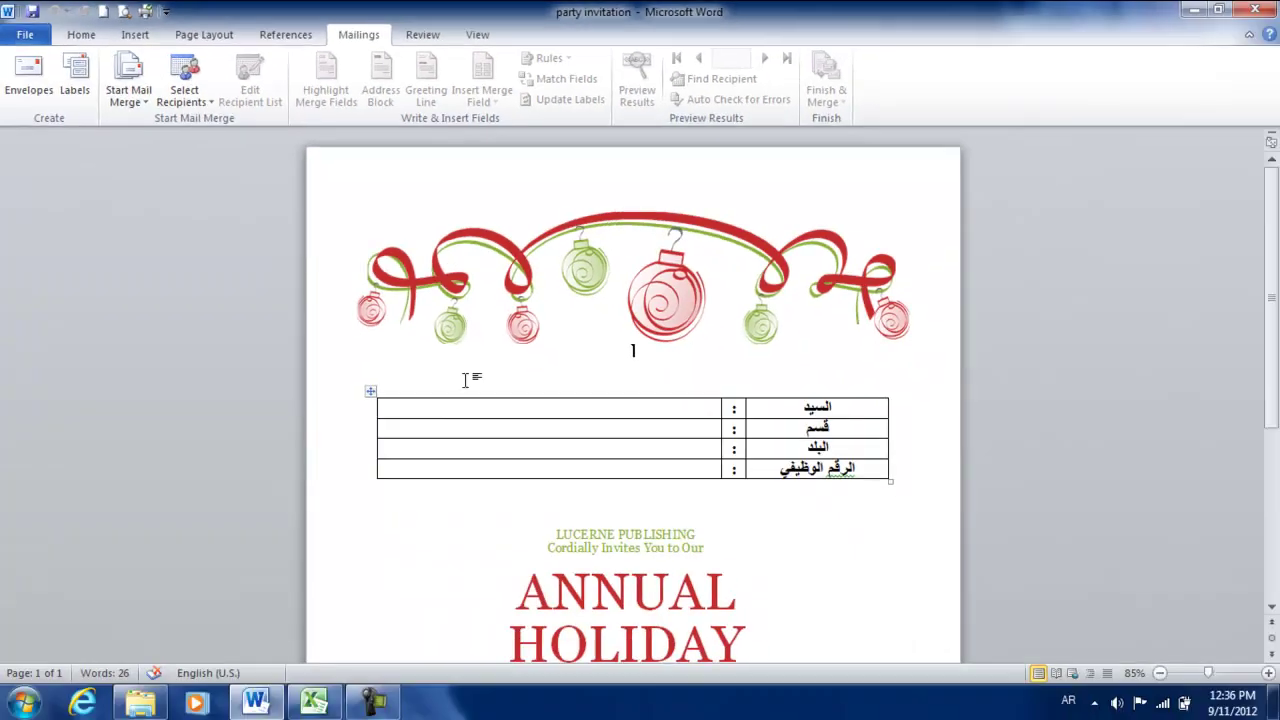
{"action": "scroll", "coordinate": [534, 528], "scroll_direction": "down", "scroll_amount": 3}
{"action": "scroll", "coordinate": [534, 528], "scroll_direction": "down", "scroll_amount": 3}
{"action": "scroll", "coordinate": [531, 537], "scroll_direction": "up", "scroll_amount": 3}
{"action": "scroll", "coordinate": [531, 537], "scroll_direction": "up", "scroll_amount": 1}
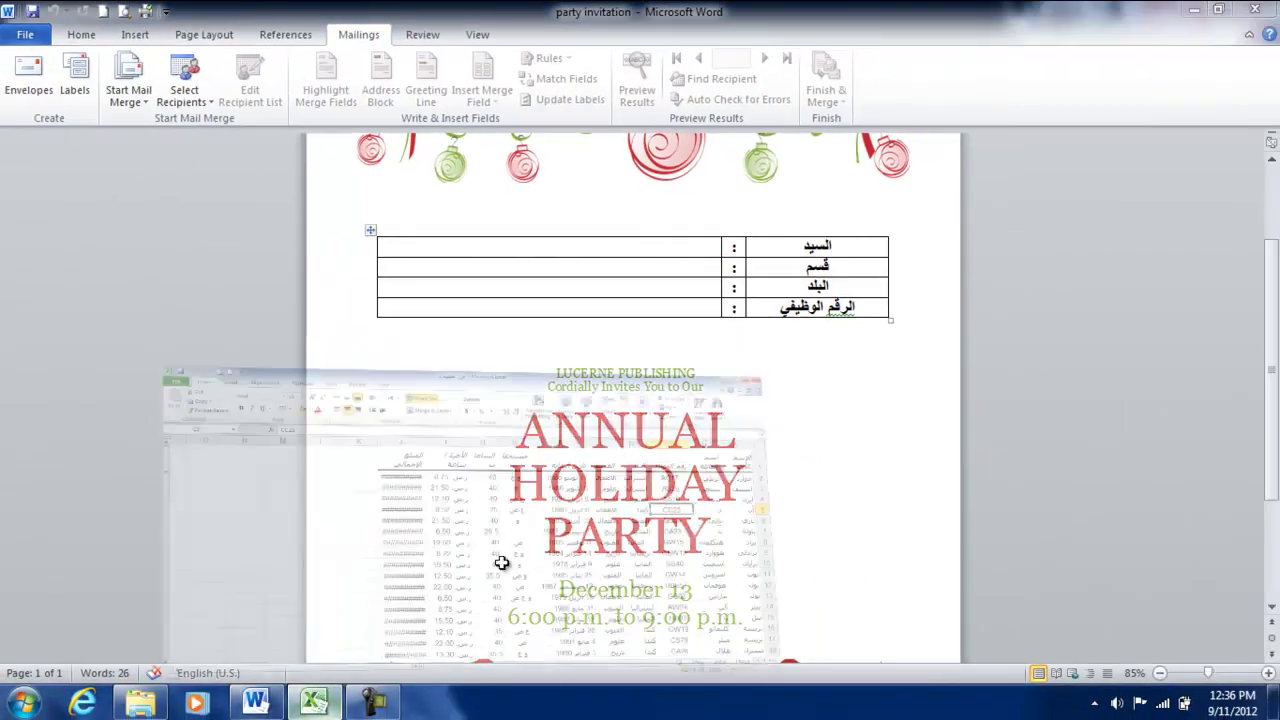
Review the Excel employee sheet's names, IDs, countries and departments, then return to Word
{"action": "left_click", "coordinate": [345, 668]}
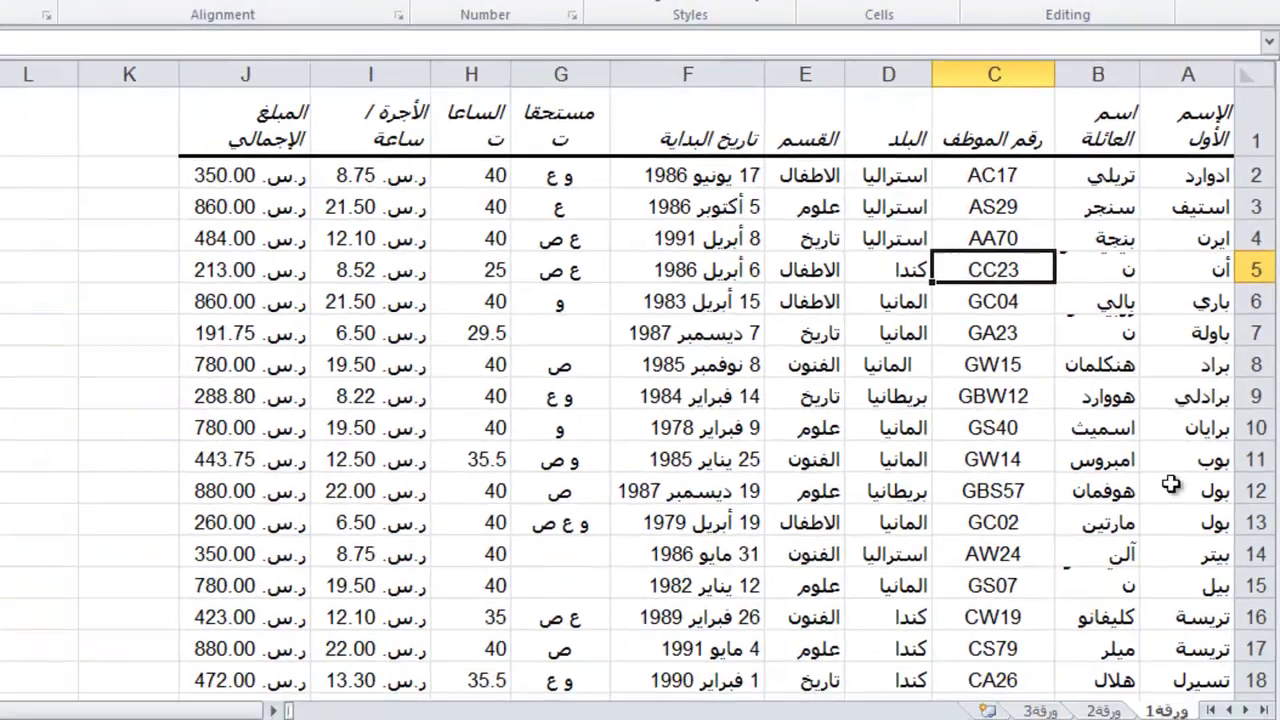
{"action": "scroll", "coordinate": [1172, 566], "scroll_direction": "down", "scroll_amount": 4}
{"action": "scroll", "coordinate": [1172, 566], "scroll_direction": "down", "scroll_amount": 2}
{"action": "scroll", "coordinate": [1172, 566], "scroll_direction": "down", "scroll_amount": 2}
{"action": "scroll", "coordinate": [1172, 566], "scroll_direction": "down", "scroll_amount": 3}
{"action": "scroll", "coordinate": [1172, 566], "scroll_direction": "down", "scroll_amount": 2}
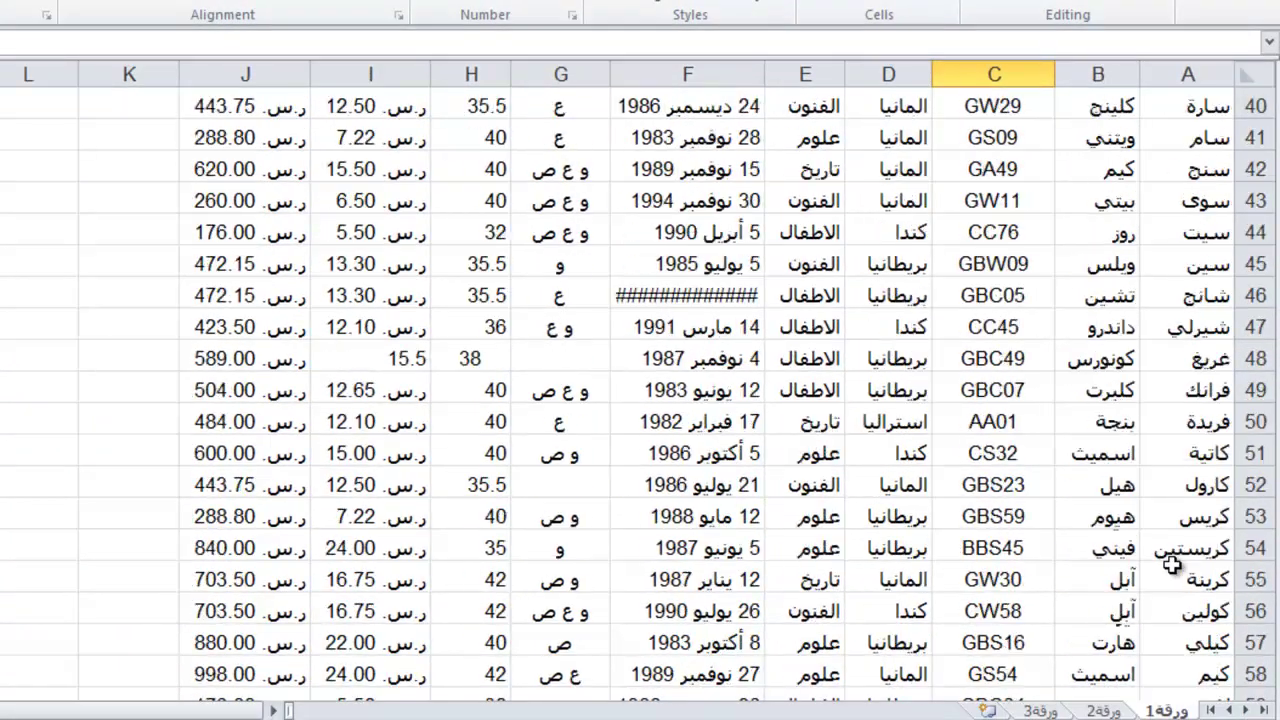
{"action": "scroll", "coordinate": [1172, 566], "scroll_direction": "down", "scroll_amount": 4}
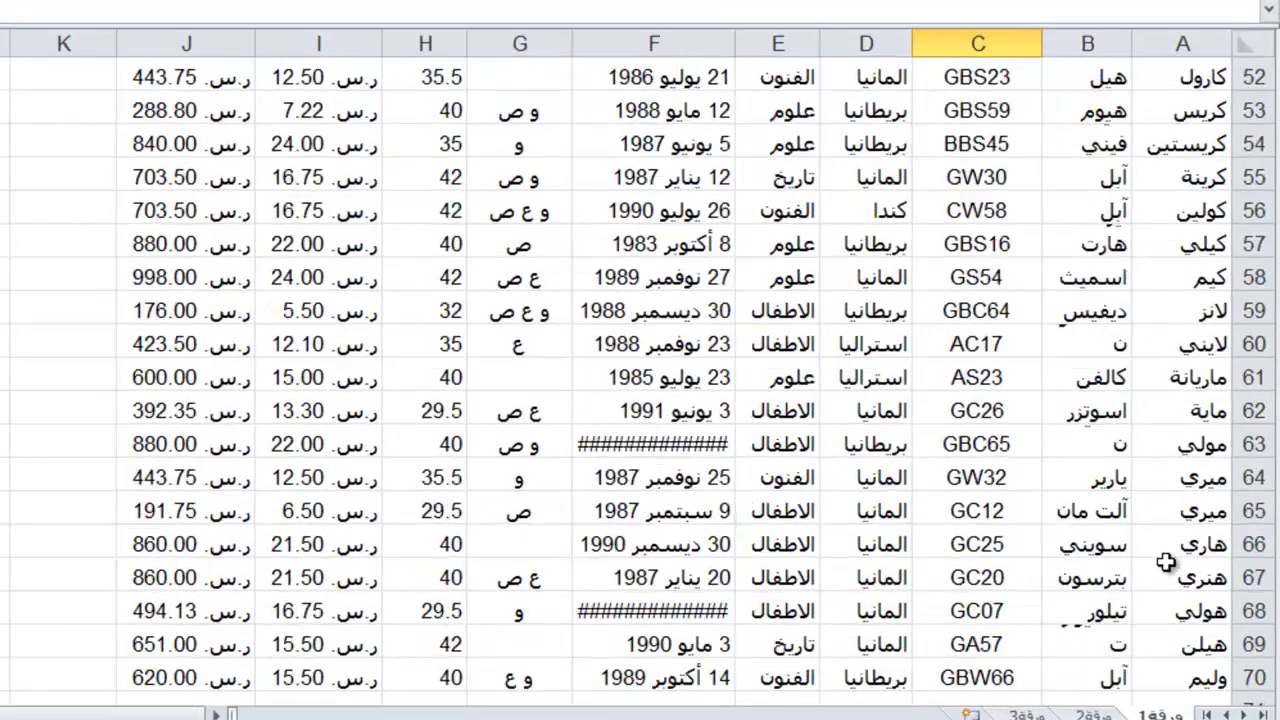
{"action": "scroll", "coordinate": [1166, 563], "scroll_direction": "down", "scroll_amount": 2}
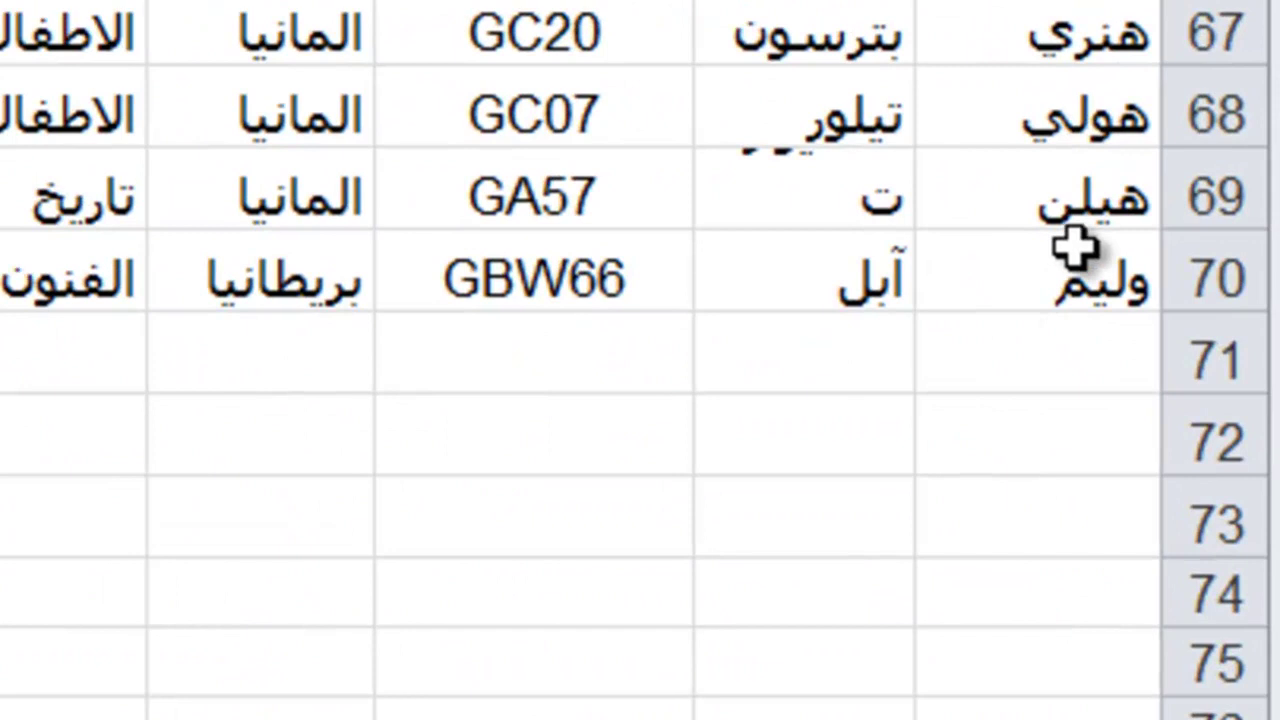
{"action": "scroll", "coordinate": [1048, 250], "scroll_direction": "up", "scroll_amount": 2}
{"action": "scroll", "coordinate": [1048, 250], "scroll_direction": "up", "scroll_amount": 3}
{"action": "scroll", "coordinate": [1048, 250], "scroll_direction": "up", "scroll_amount": 6}
{"action": "scroll", "coordinate": [1048, 250], "scroll_direction": "up", "scroll_amount": 3}
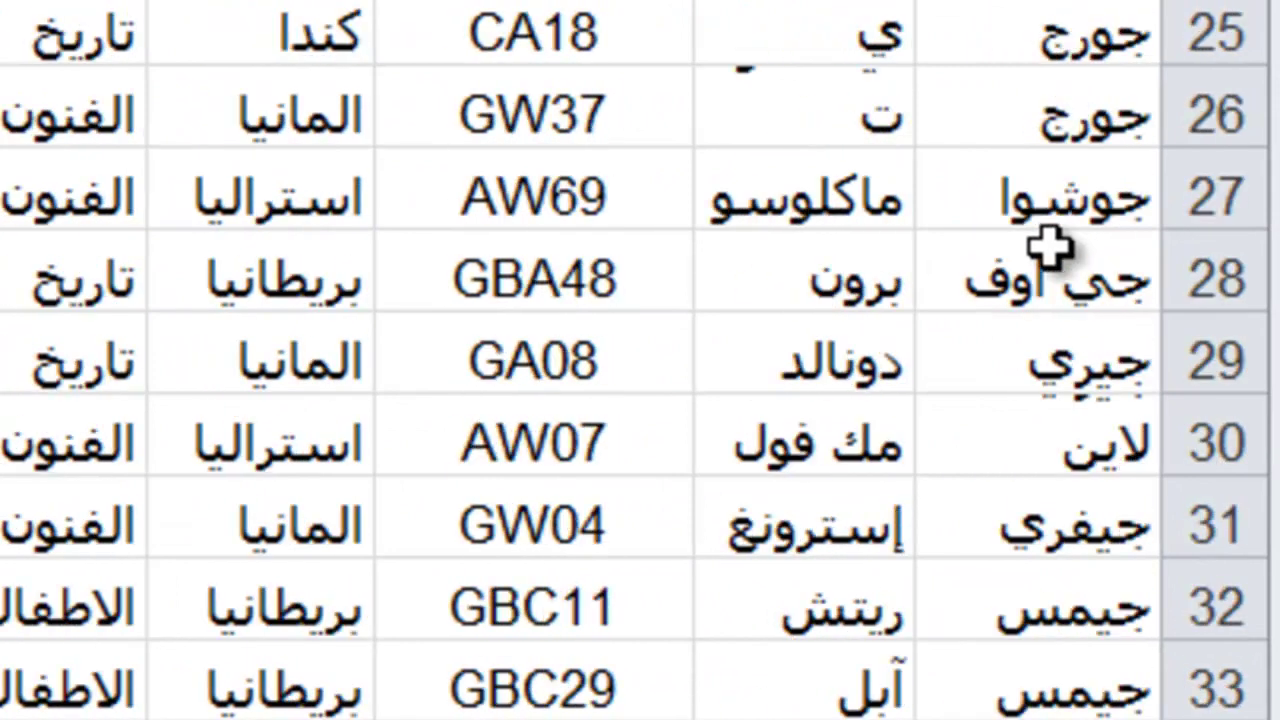
{"action": "scroll", "coordinate": [1048, 250], "scroll_direction": "up", "scroll_amount": 6}
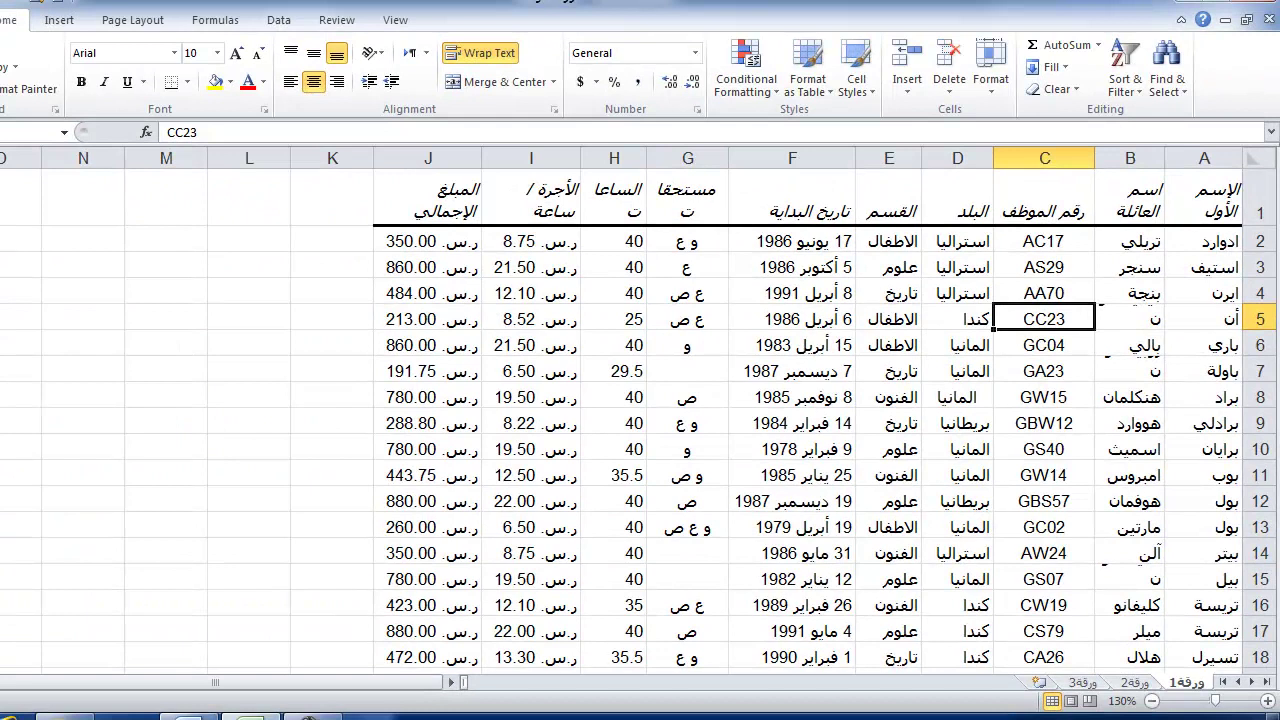
{"action": "key", "text": "alt+Tab"}
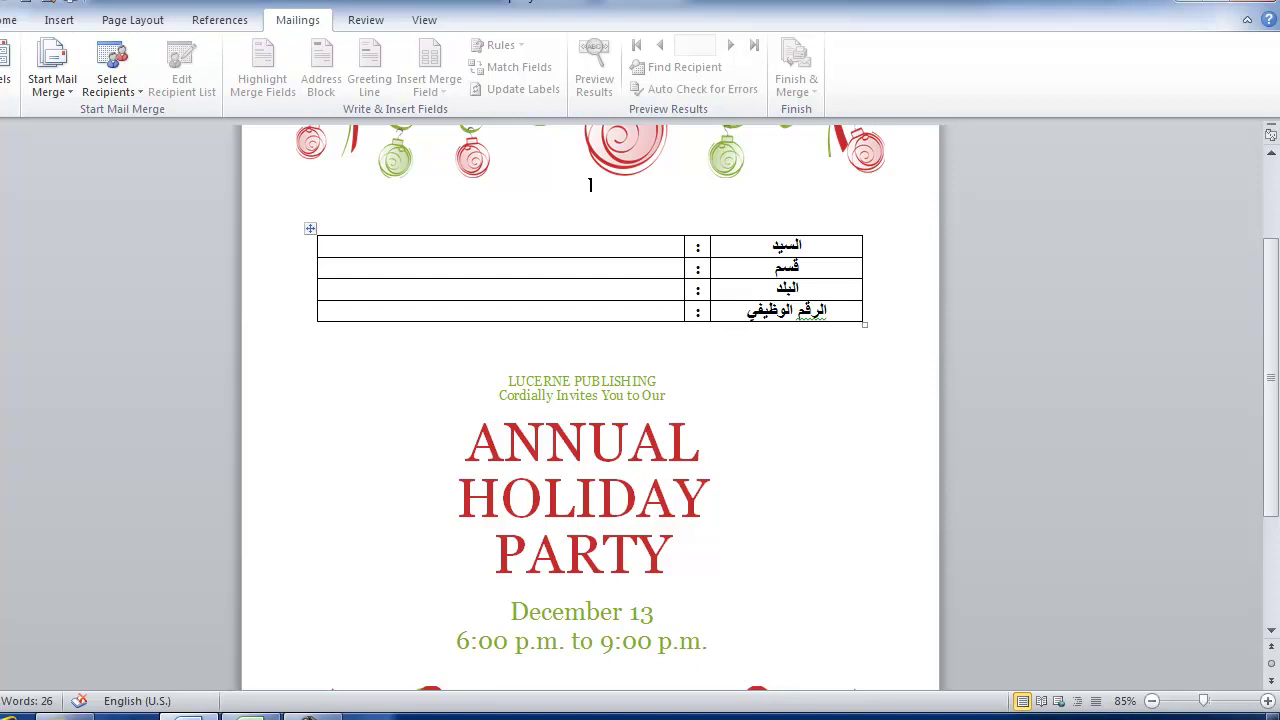
Save and close the employee workbook in Excel, back to the Word invitation
{"action": "left_click", "coordinate": [250, 716]}
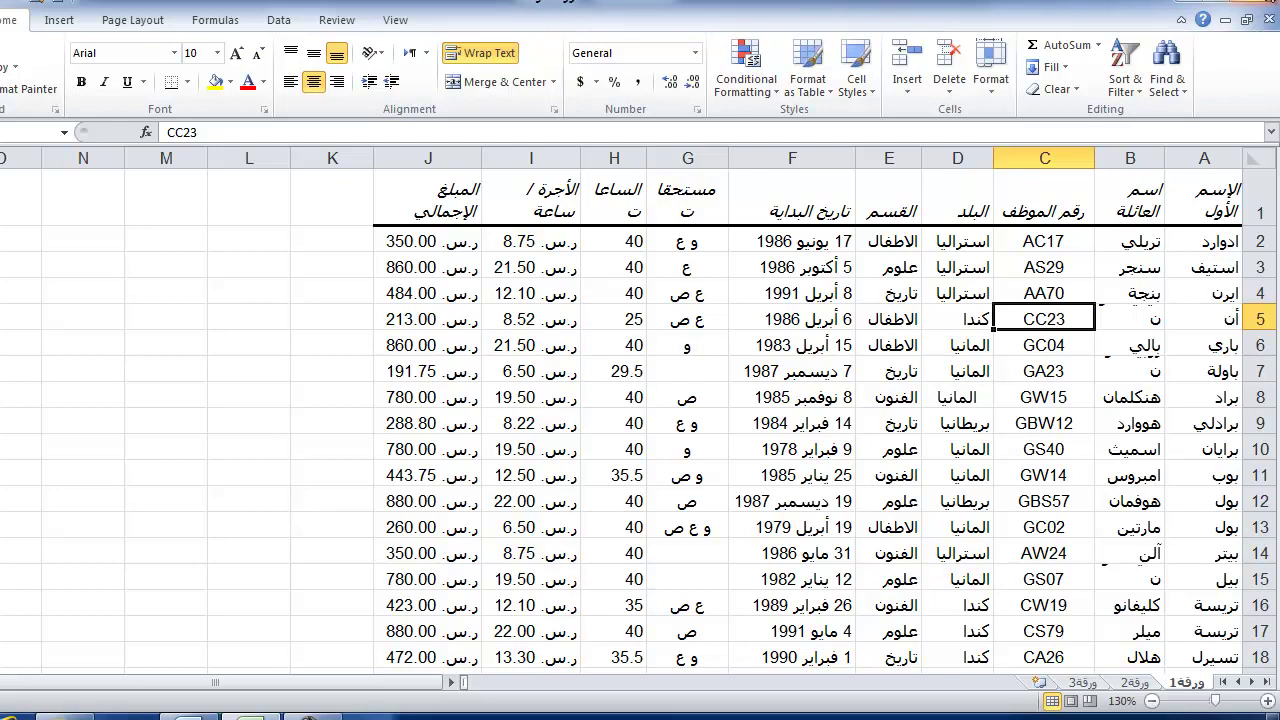
{"action": "left_click", "coordinate": [1262, 3]}
{"action": "left_click", "coordinate": [432, 377]}
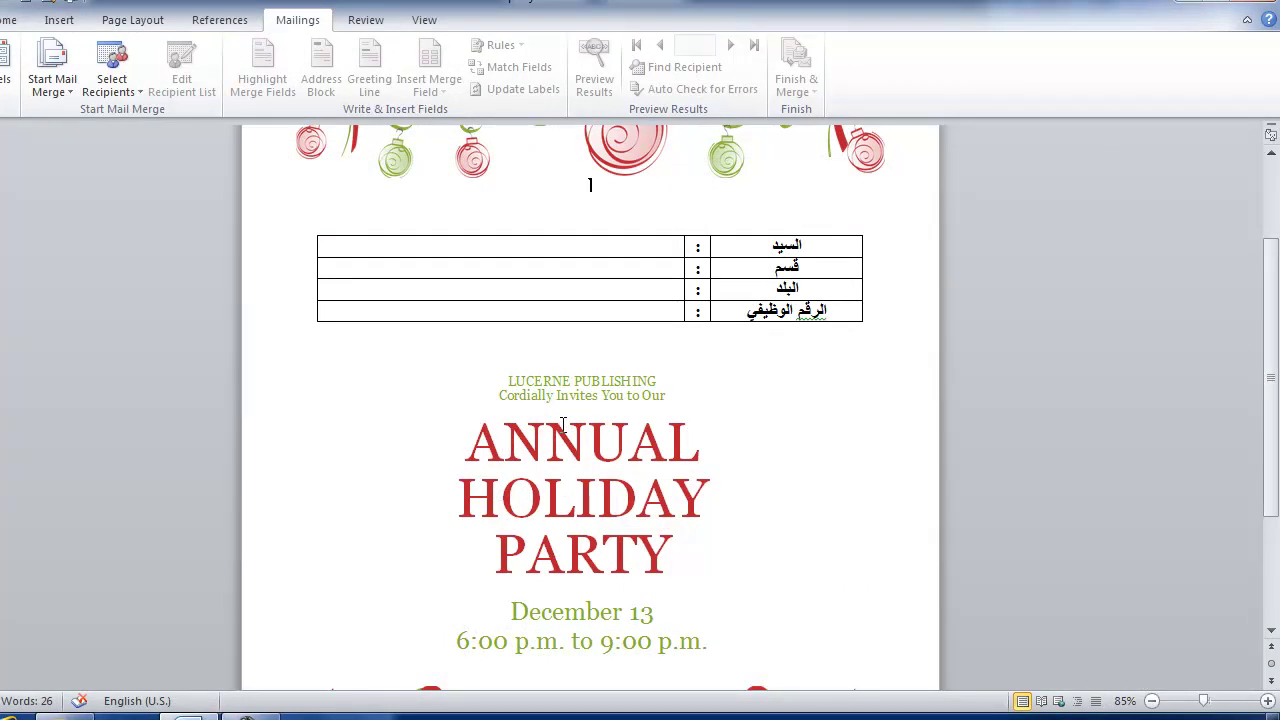
{"action": "scroll", "coordinate": [563, 425], "scroll_direction": "up", "scroll_amount": 2}
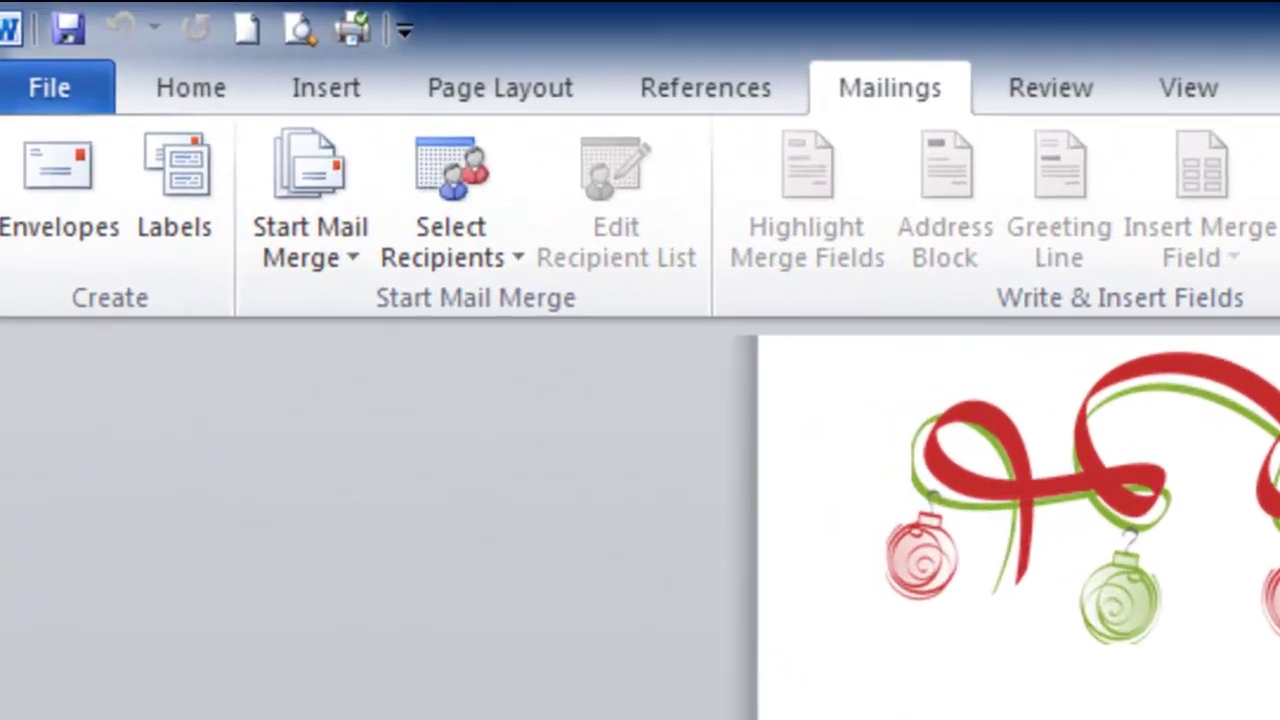
Open the Select Recipients options on the Mailings tab
{"action": "scroll", "coordinate": [1080, 535], "scroll_direction": "up", "scroll_amount": 2}
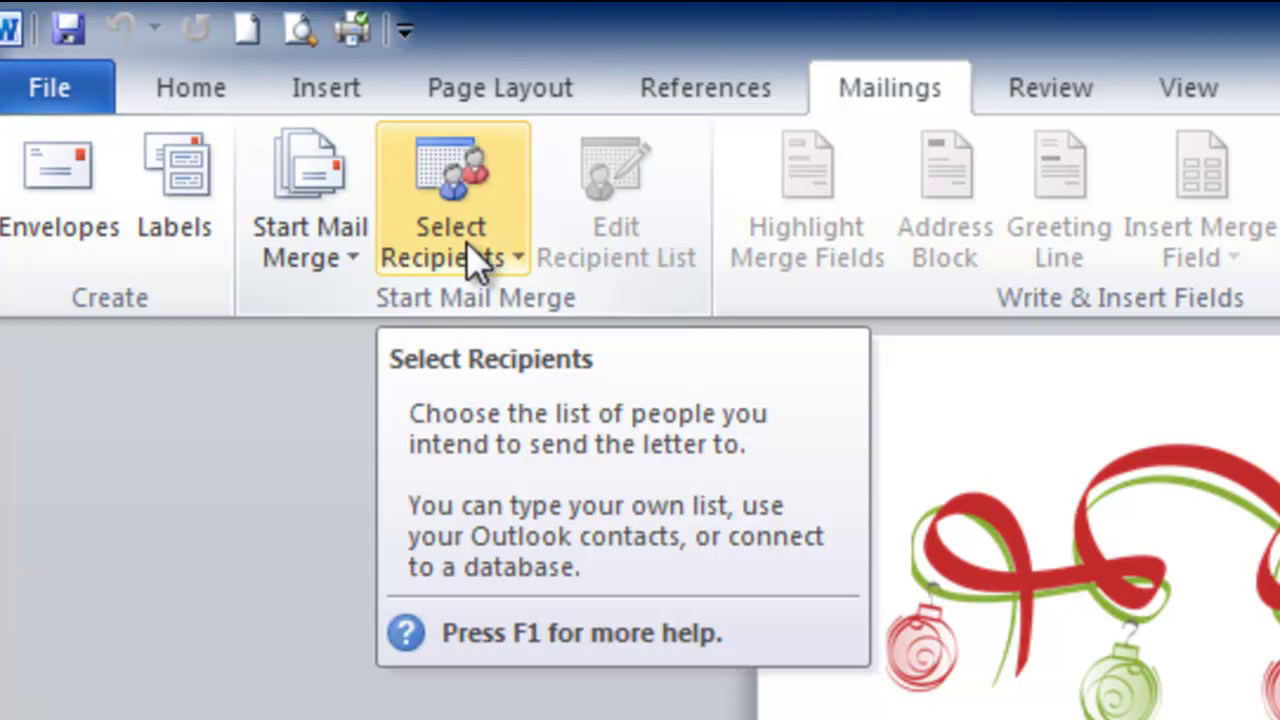
{"action": "left_click", "coordinate": [466, 243]}
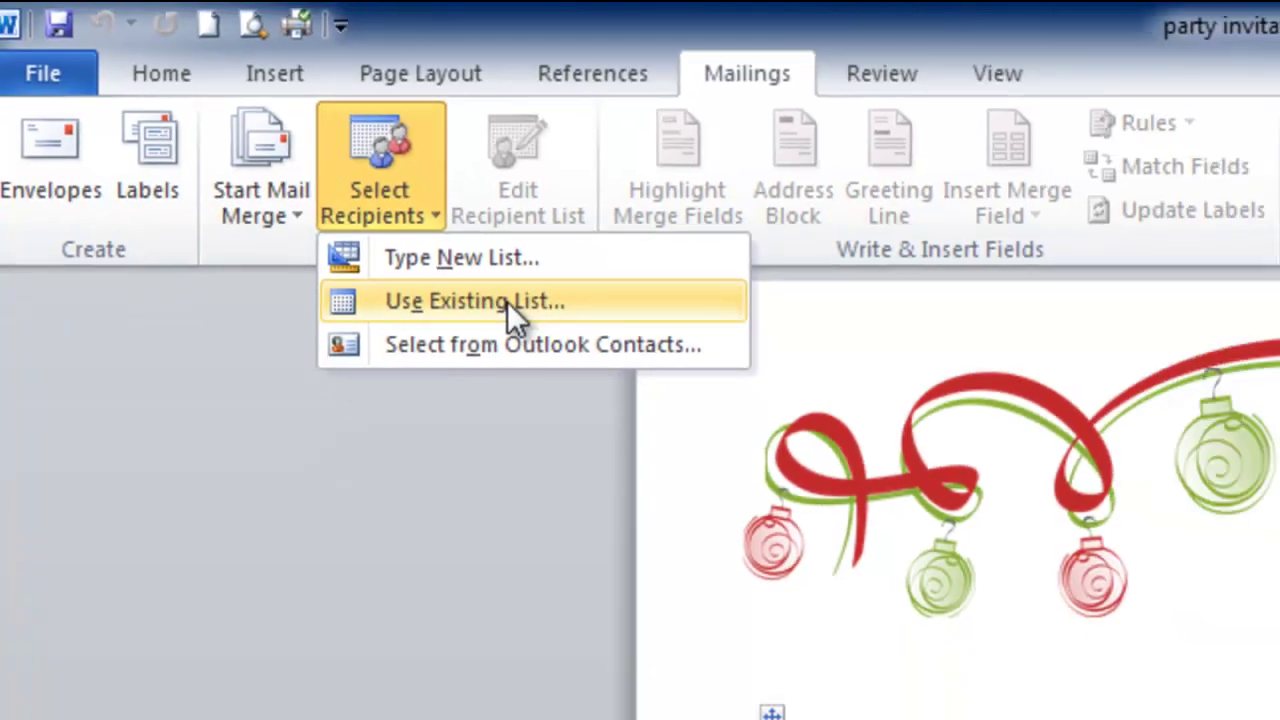
Use the first sheet of the فرز المعلومات workbook in Documents as the recipient list
{"action": "left_click", "coordinate": [265, 155]}
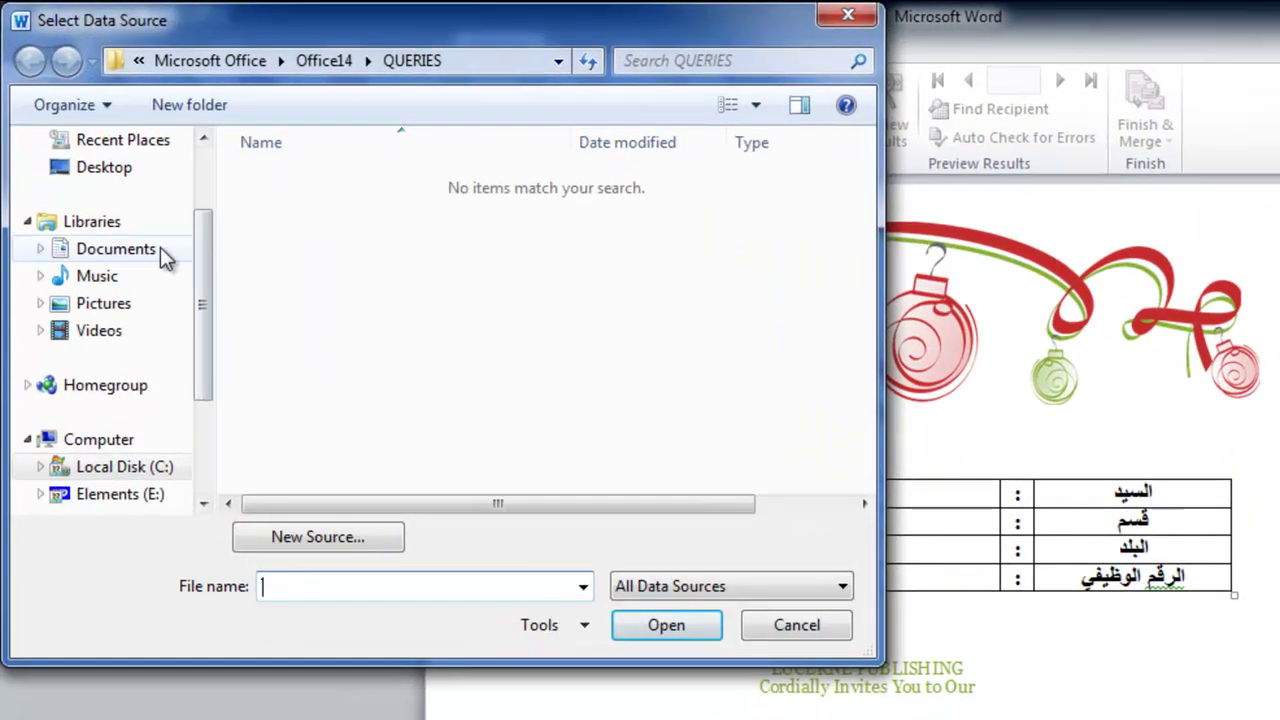
{"action": "left_click", "coordinate": [124, 192]}
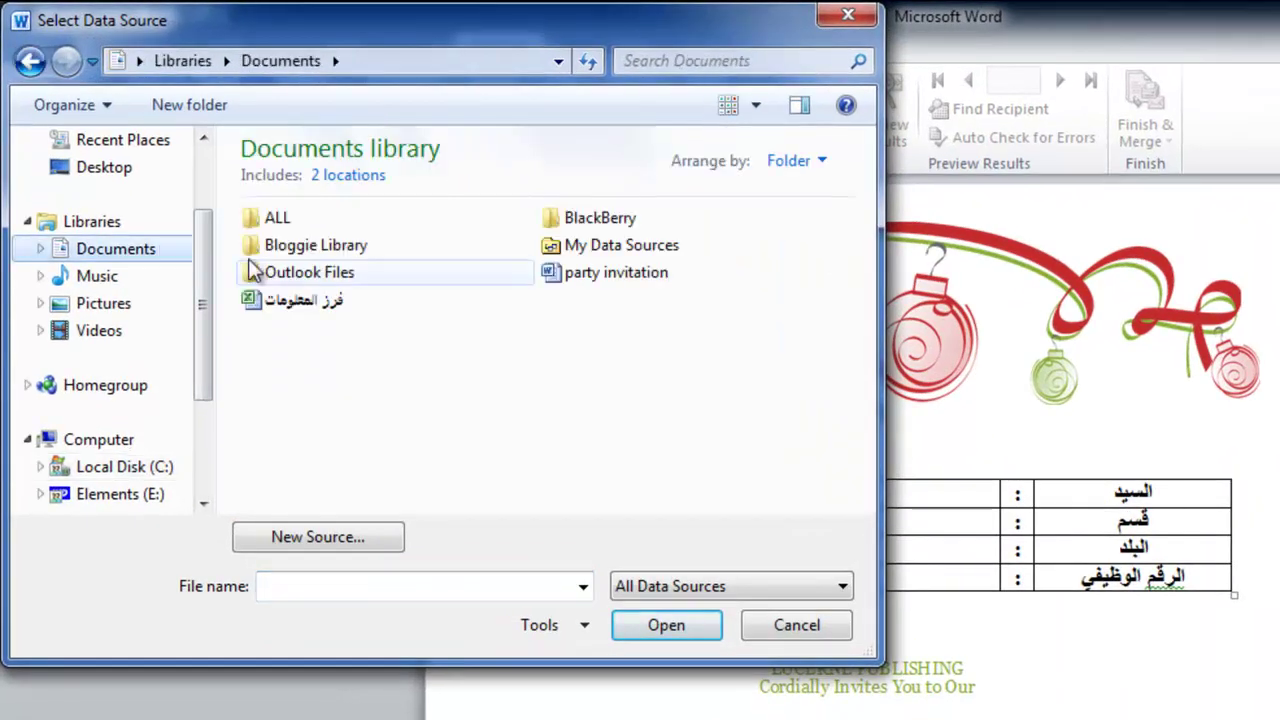
{"action": "double_click", "coordinate": [322, 302]}
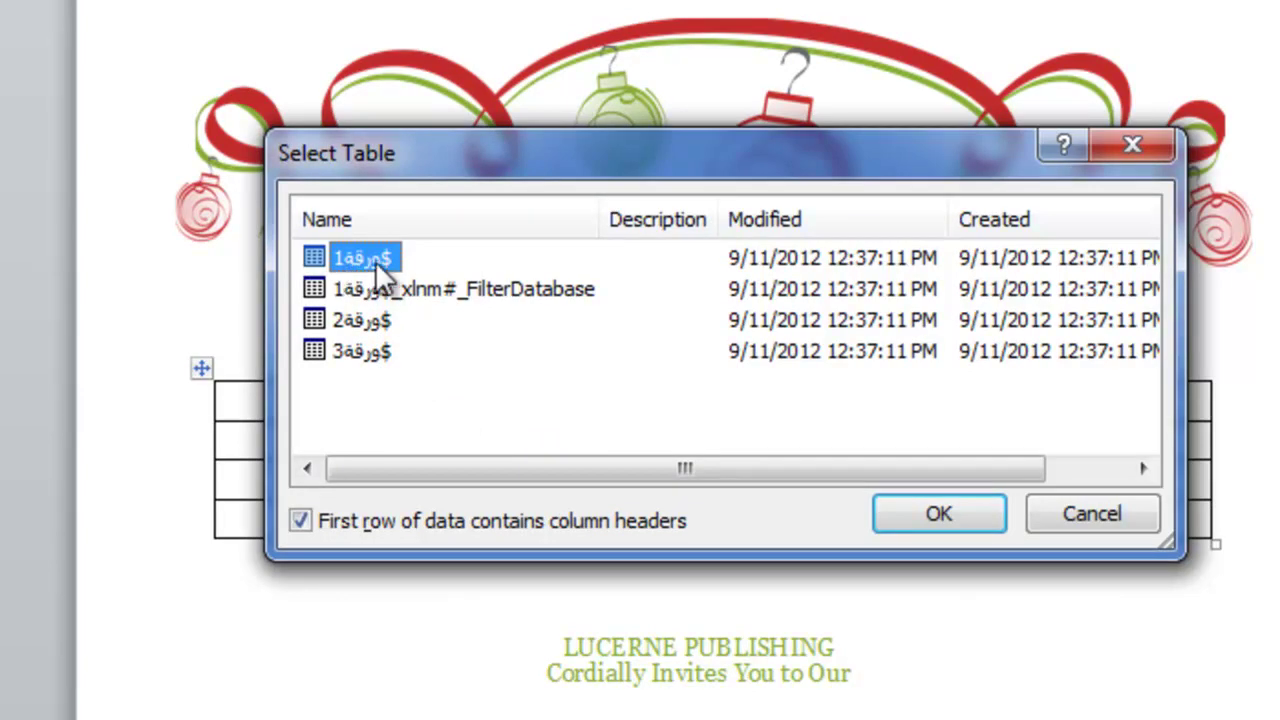
{"action": "left_click", "coordinate": [938, 524]}
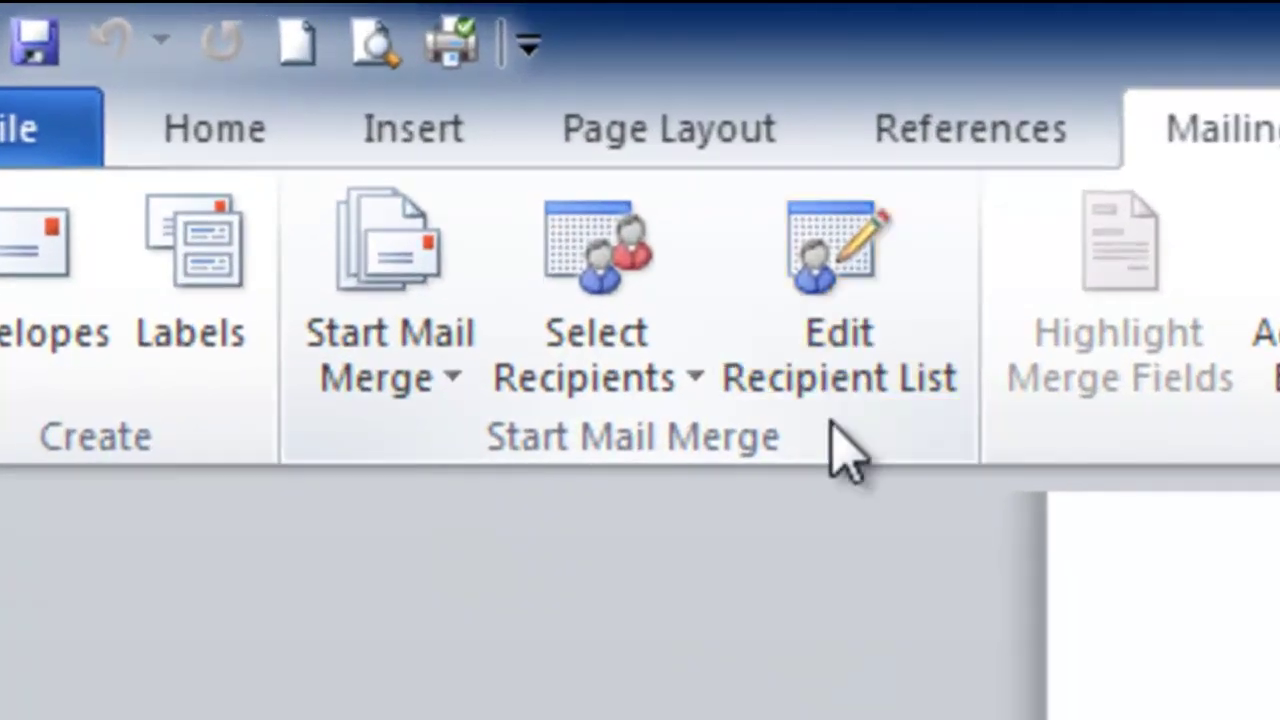
Exclude one Canadian employee from the recipient list
{"action": "left_click", "coordinate": [845, 270]}
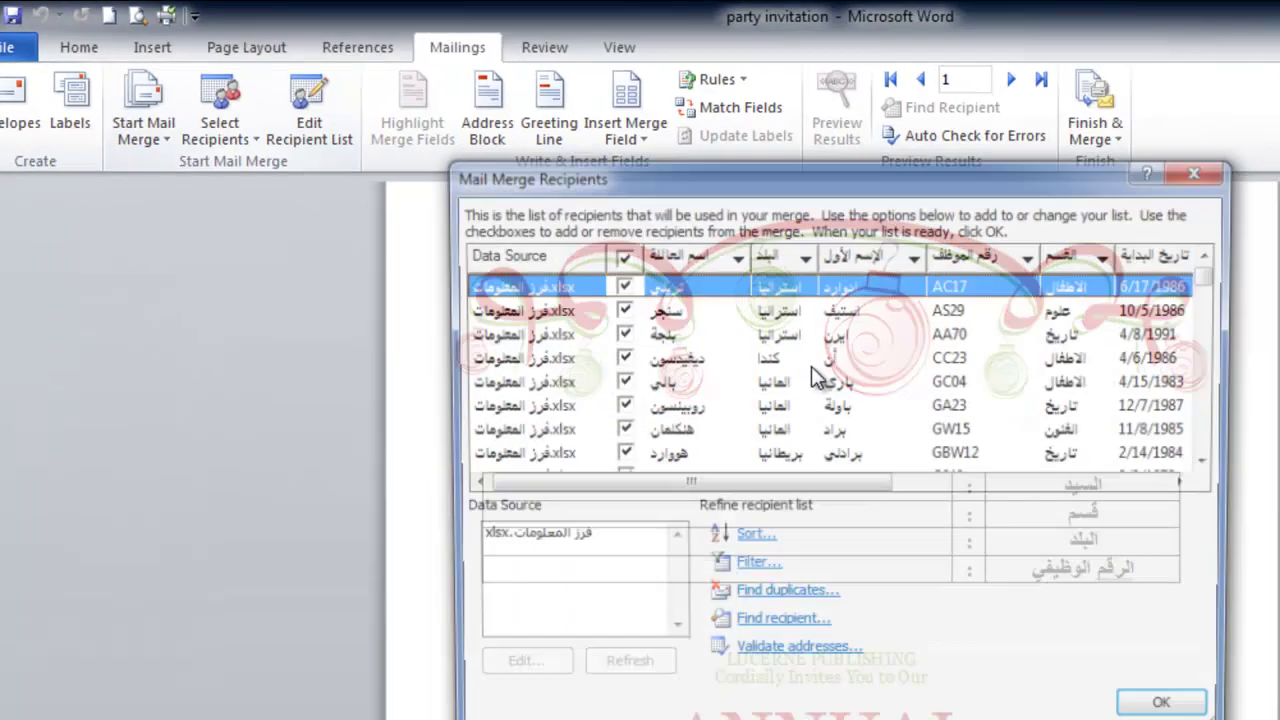
{"action": "scroll", "coordinate": [925, 312], "scroll_direction": "down", "scroll_amount": 3}
{"action": "scroll", "coordinate": [950, 330], "scroll_direction": "down", "scroll_amount": 3}
{"action": "scroll", "coordinate": [965, 340], "scroll_direction": "down", "scroll_amount": 3}
{"action": "scroll", "coordinate": [975, 347], "scroll_direction": "down", "scroll_amount": 3}
{"action": "scroll", "coordinate": [975, 347], "scroll_direction": "up", "scroll_amount": 3}
{"action": "scroll", "coordinate": [975, 347], "scroll_direction": "up", "scroll_amount": 3}
{"action": "scroll", "coordinate": [975, 347], "scroll_direction": "up", "scroll_amount": 3}
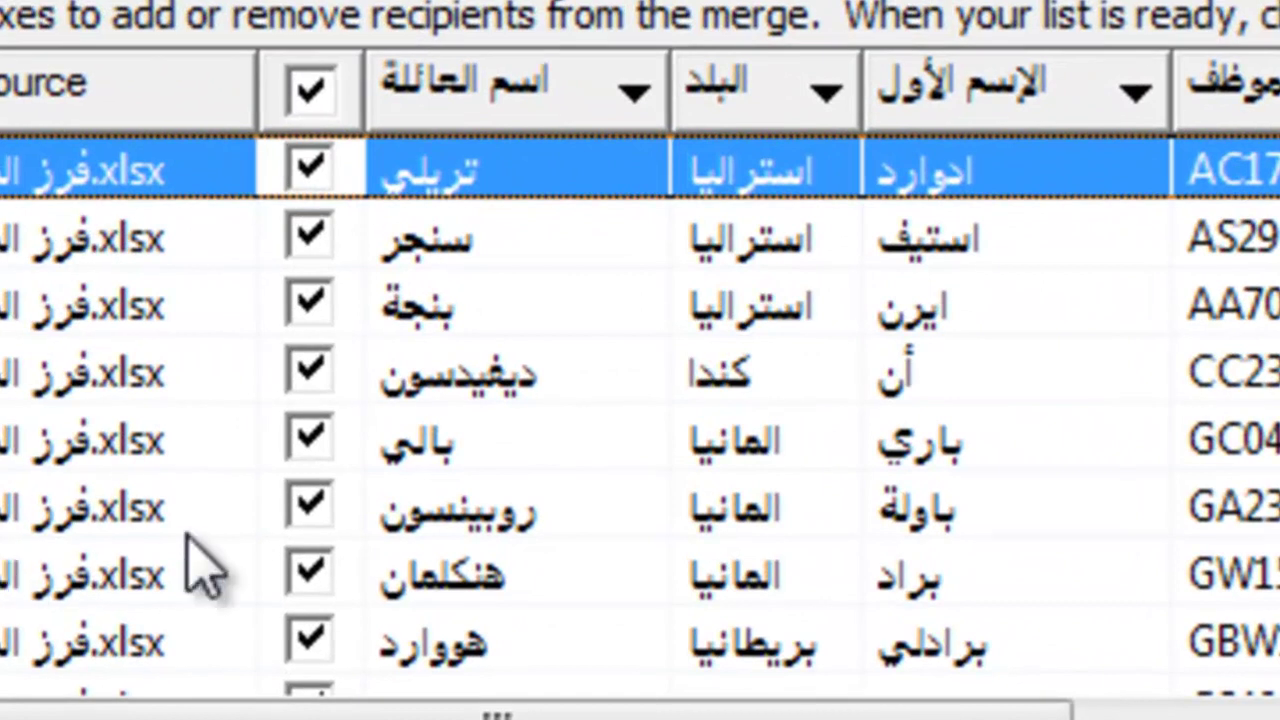
{"action": "scroll", "coordinate": [240, 555], "scroll_direction": "down", "scroll_amount": 3}
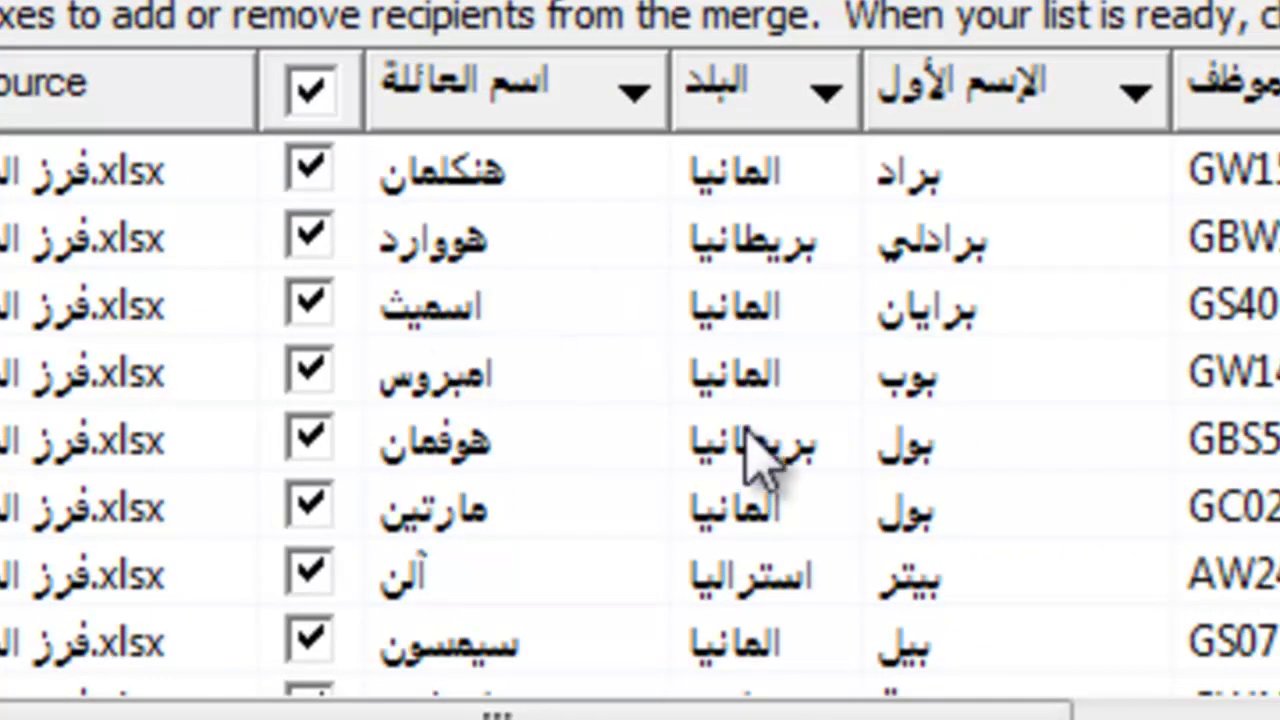
{"action": "scroll", "coordinate": [720, 415], "scroll_direction": "down", "scroll_amount": 1}
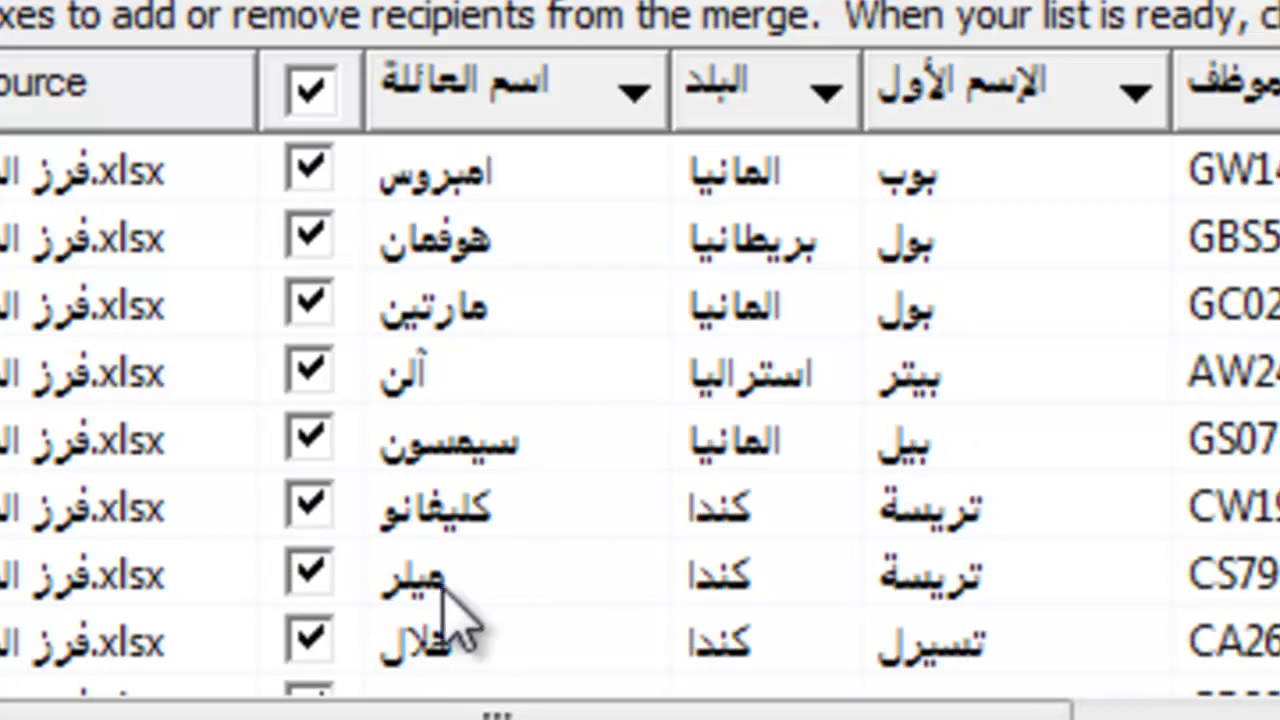
{"action": "left_click", "coordinate": [308, 572]}
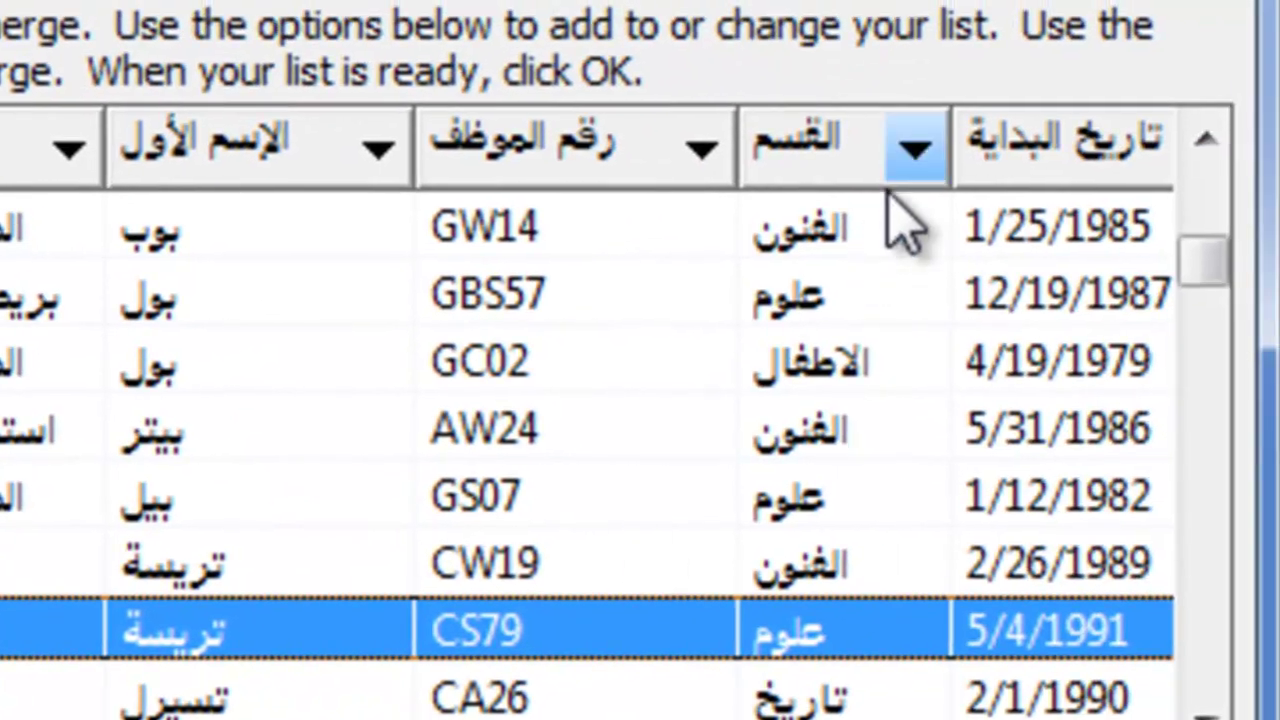
Filter departments to الاطفال, then reset the filter to (All) and accept the list
{"action": "left_click", "coordinate": [912, 148]}
{"action": "left_click", "coordinate": [905, 488]}
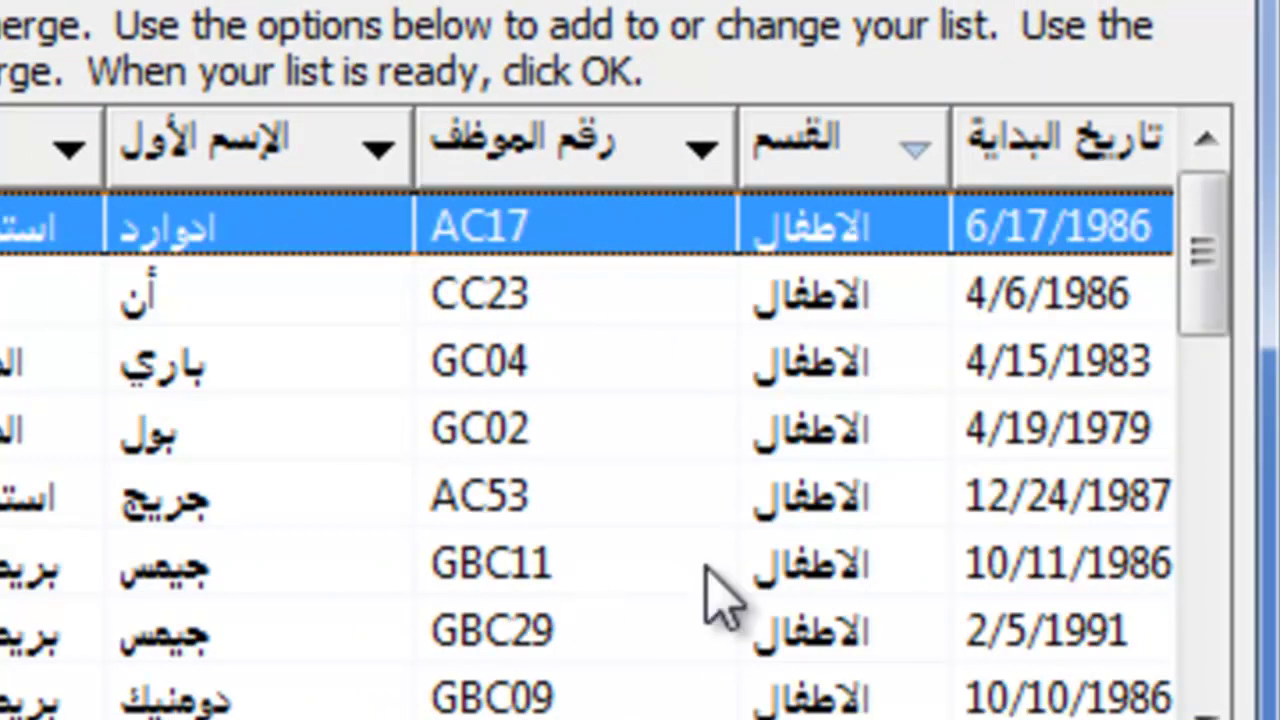
{"action": "scroll", "coordinate": [718, 597], "scroll_direction": "down", "scroll_amount": 4}
{"action": "scroll", "coordinate": [718, 597], "scroll_direction": "down", "scroll_amount": 2}
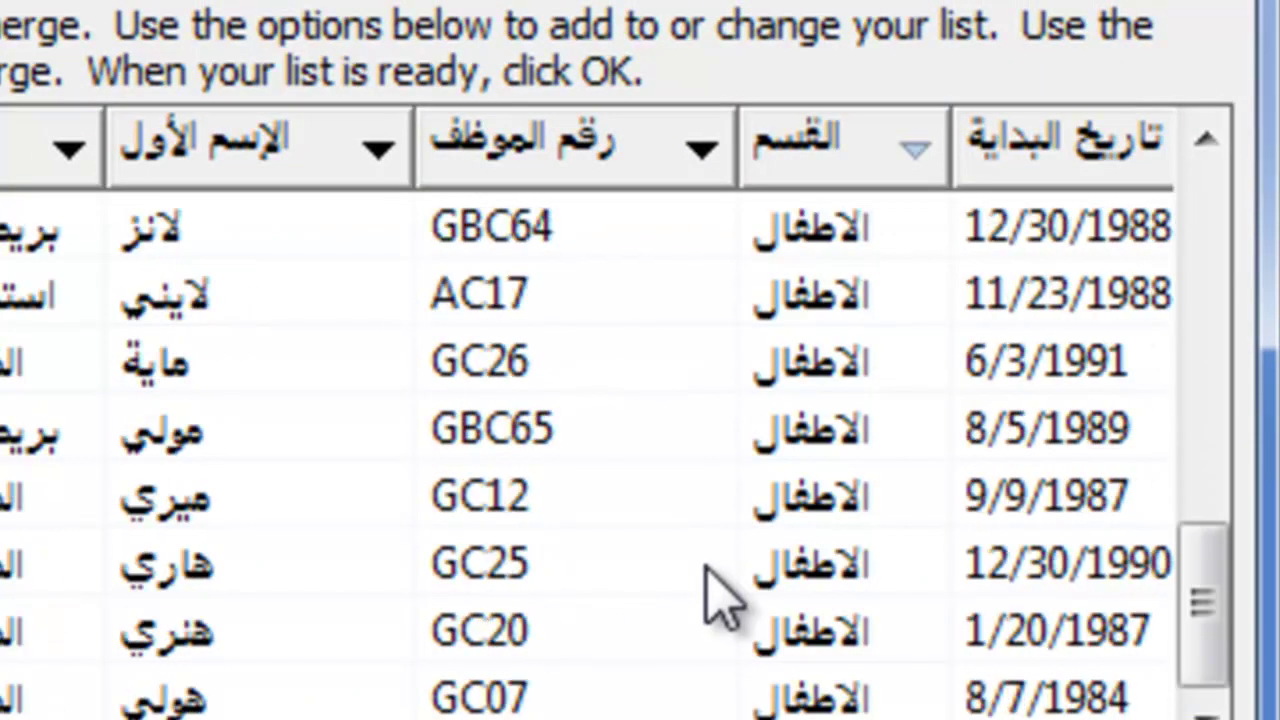
{"action": "scroll", "coordinate": [718, 597], "scroll_direction": "up", "scroll_amount": 6}
{"action": "left_click", "coordinate": [951, 172]}
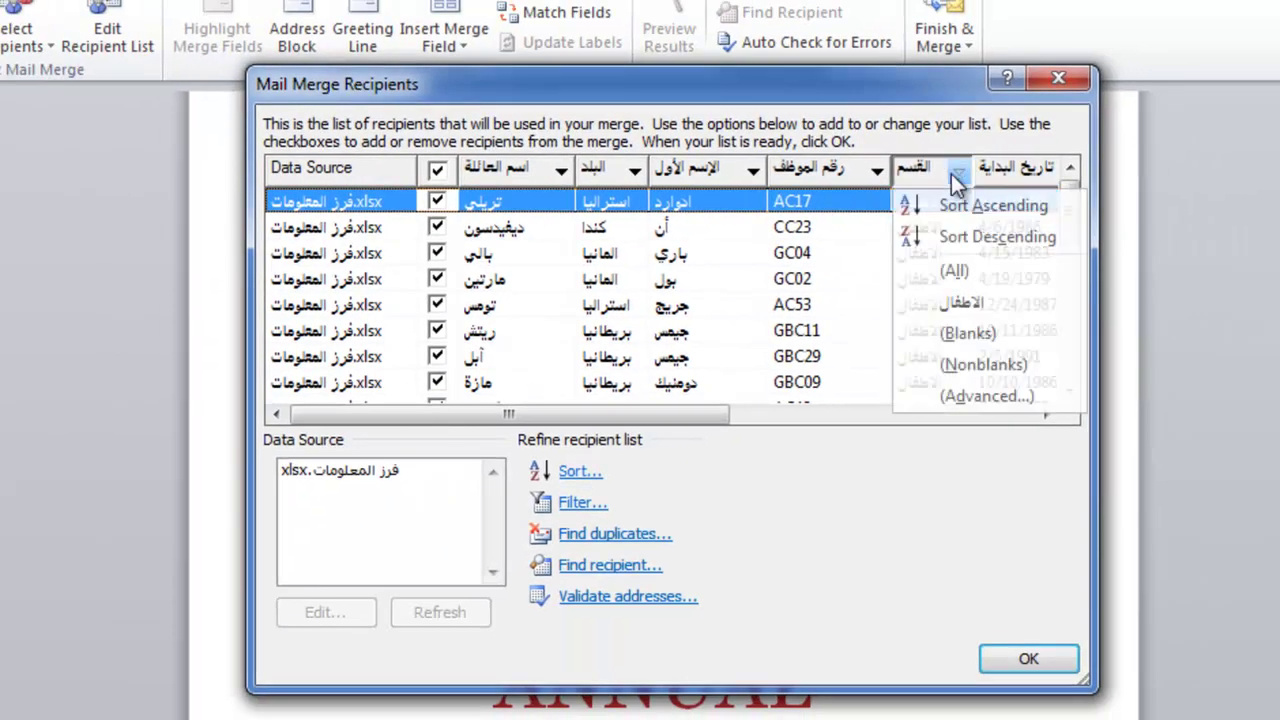
{"action": "left_click", "coordinate": [952, 278]}
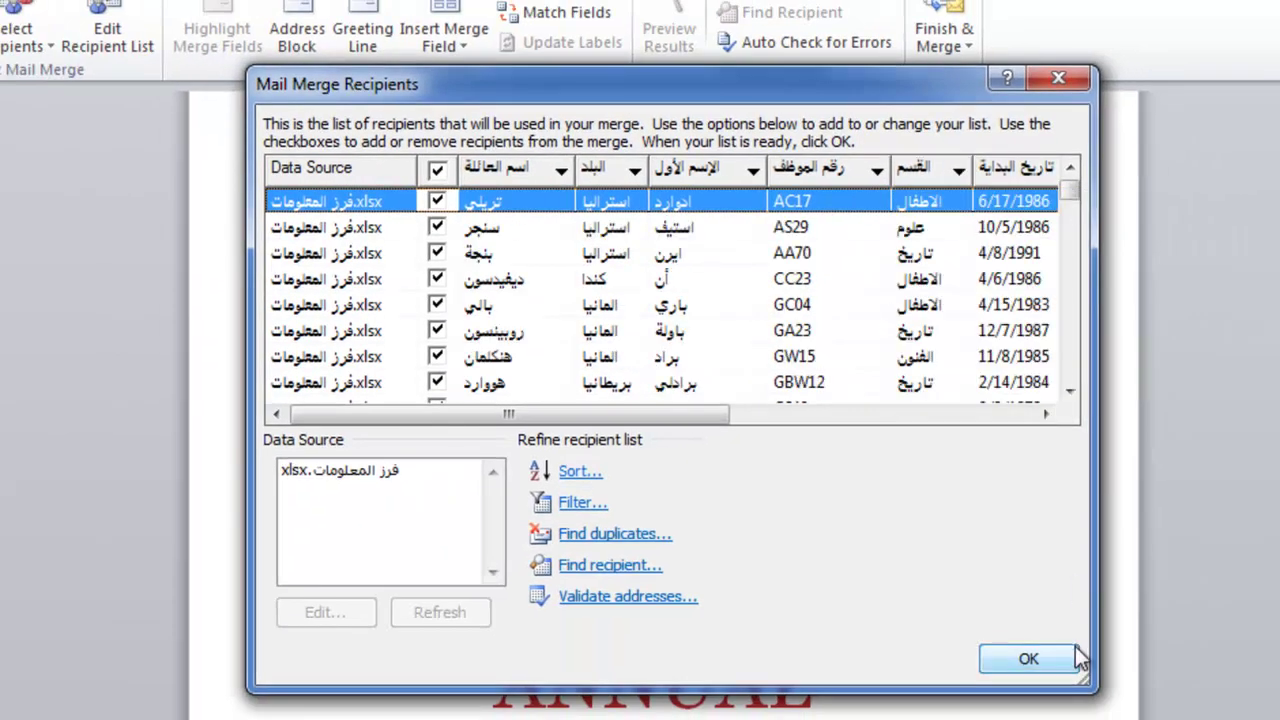
{"action": "left_click", "coordinate": [1028, 659]}
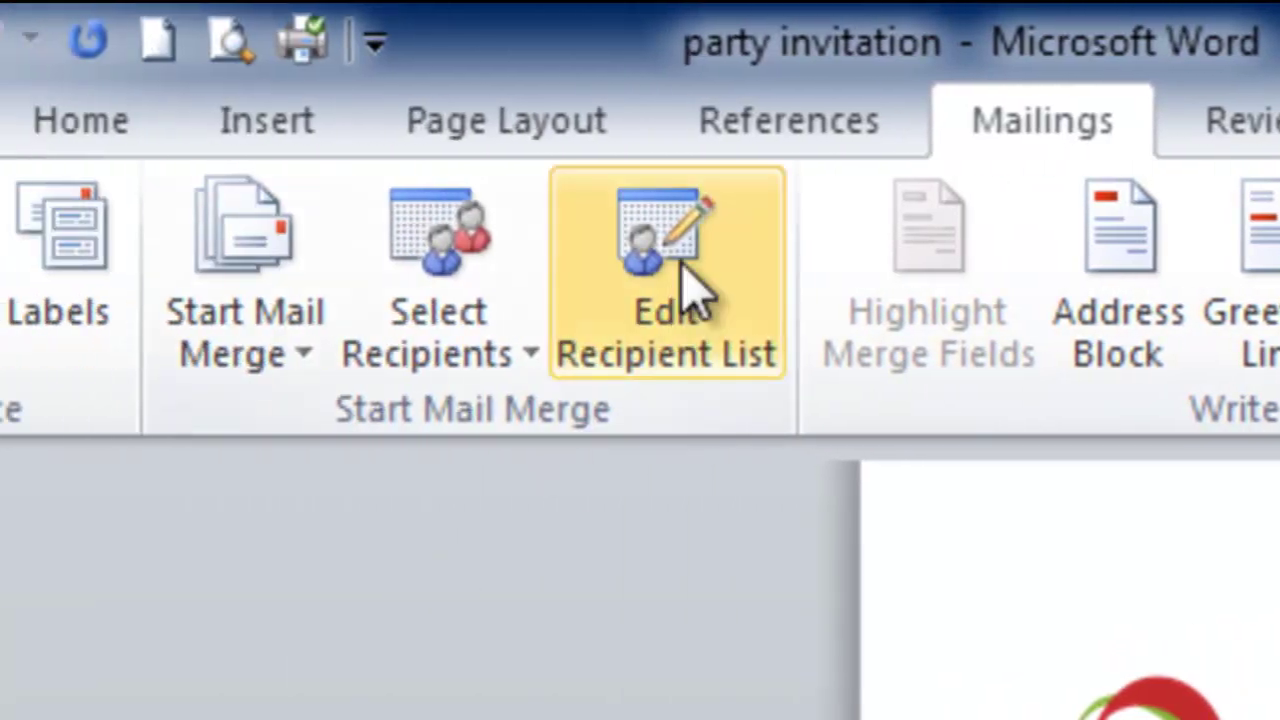
{"action": "left_click", "coordinate": [690, 255]}
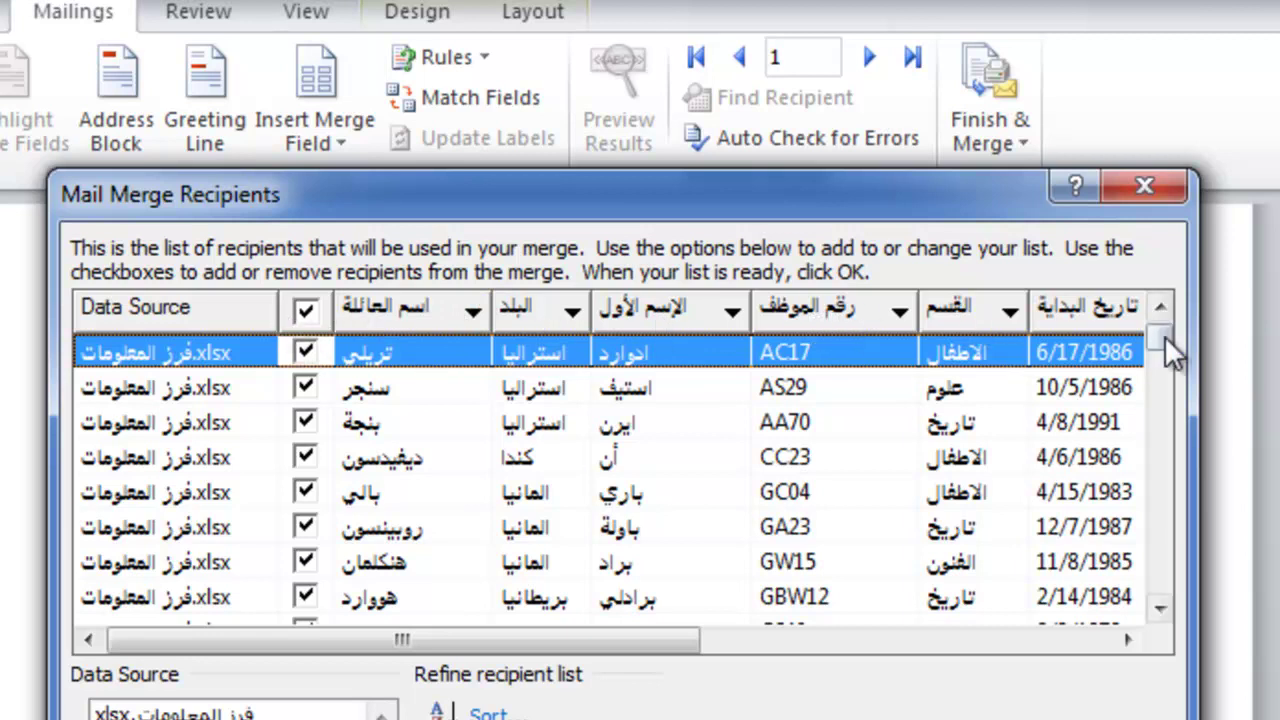
{"action": "left_click", "coordinate": [1150, 190]}
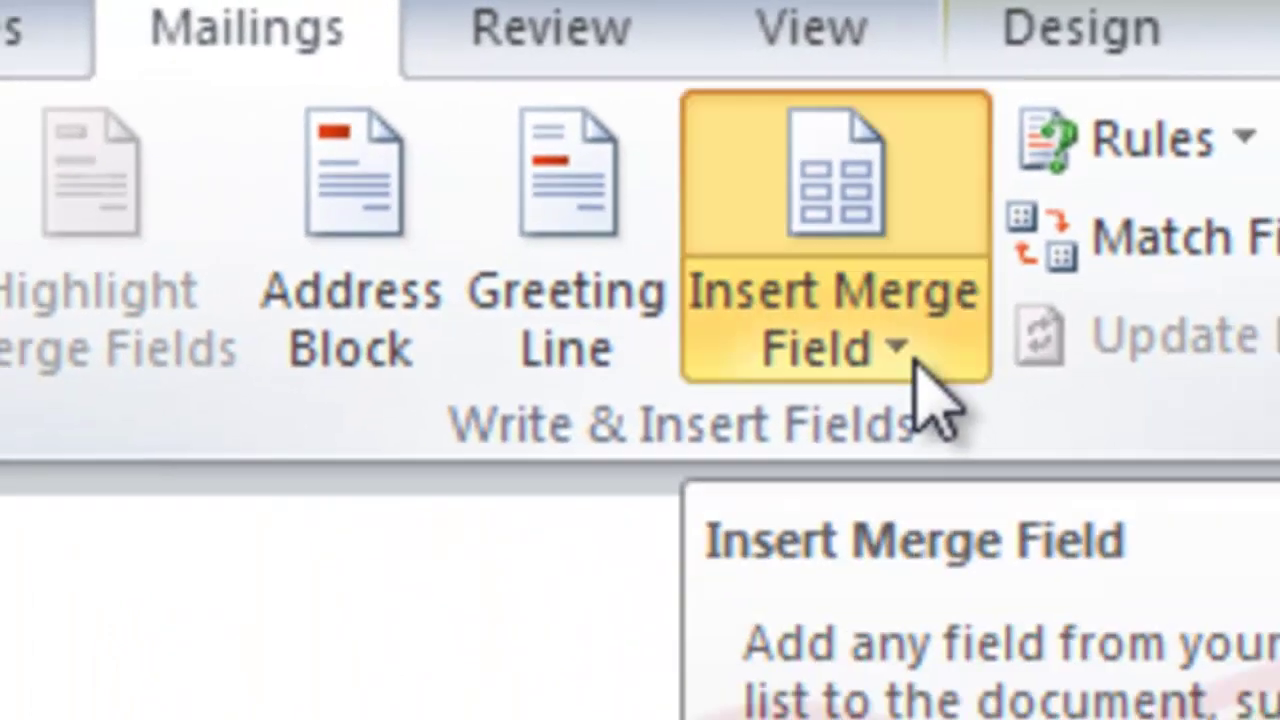
Insert الإسم_الأول and اسم_العائلة fields in the top row and make the text right-to-left
{"action": "left_click", "coordinate": [952, 410]}
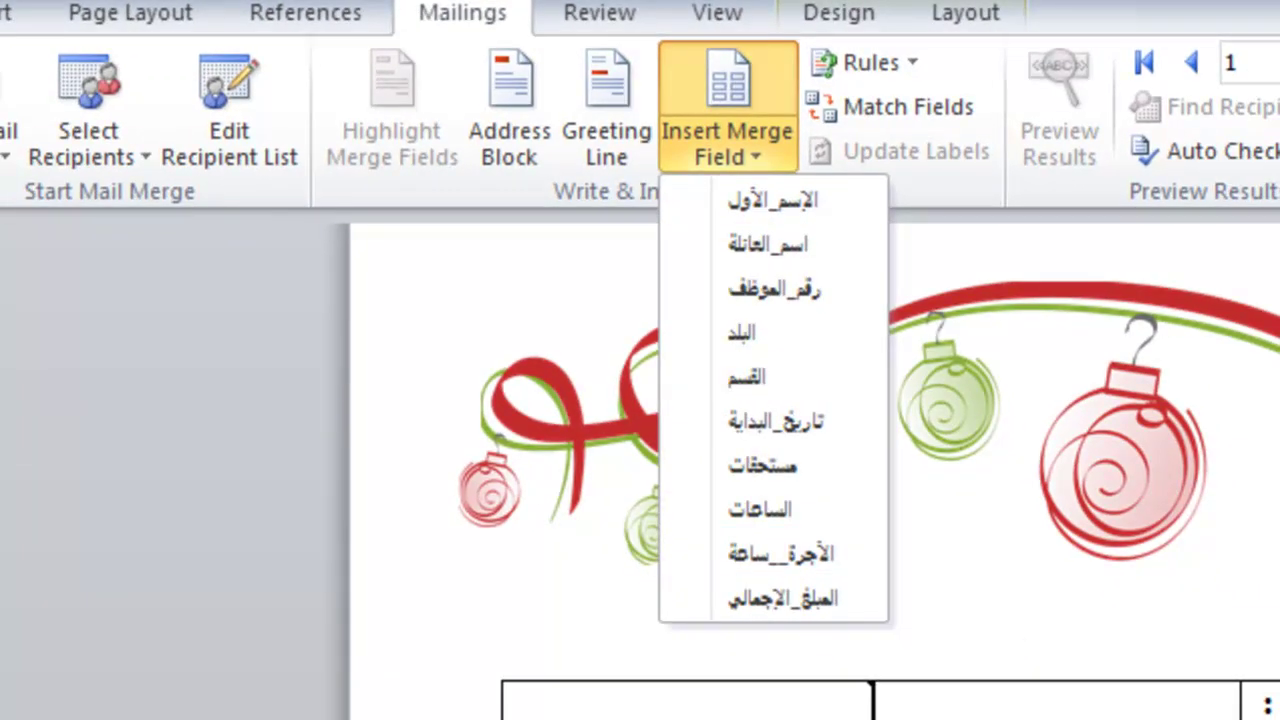
{"action": "left_click", "coordinate": [727, 208]}
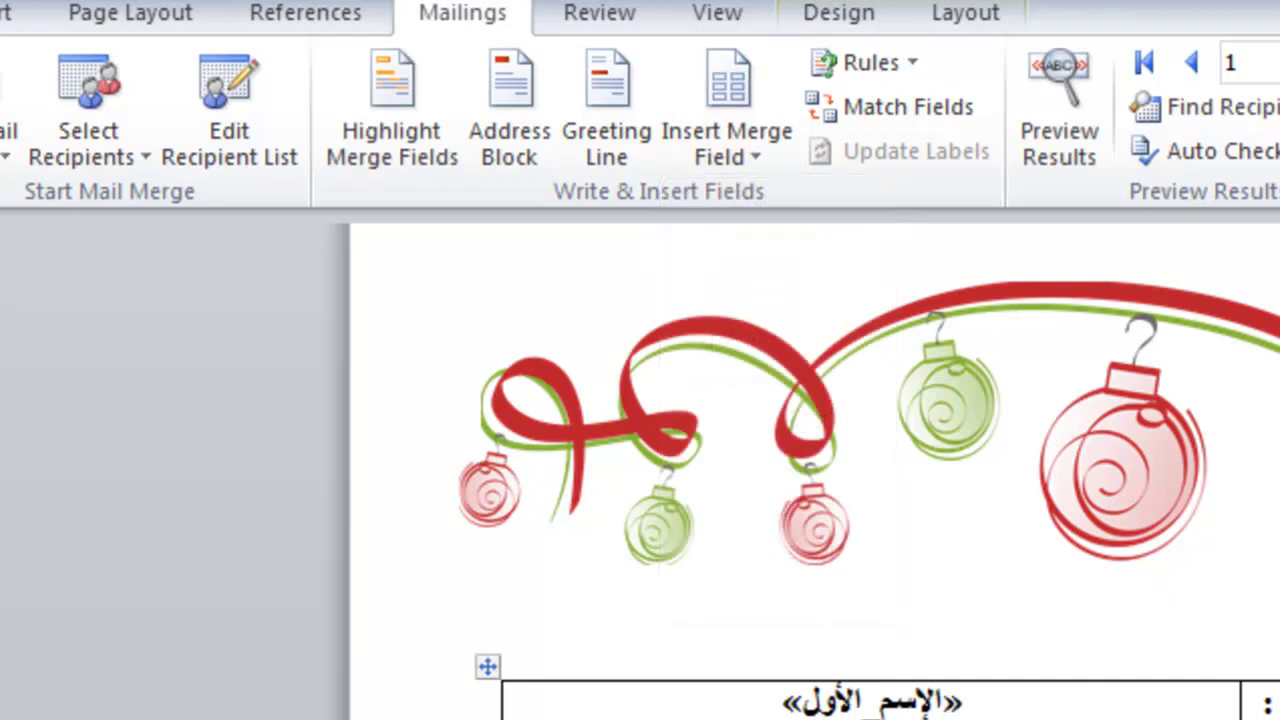
{"action": "left_click", "coordinate": [748, 150]}
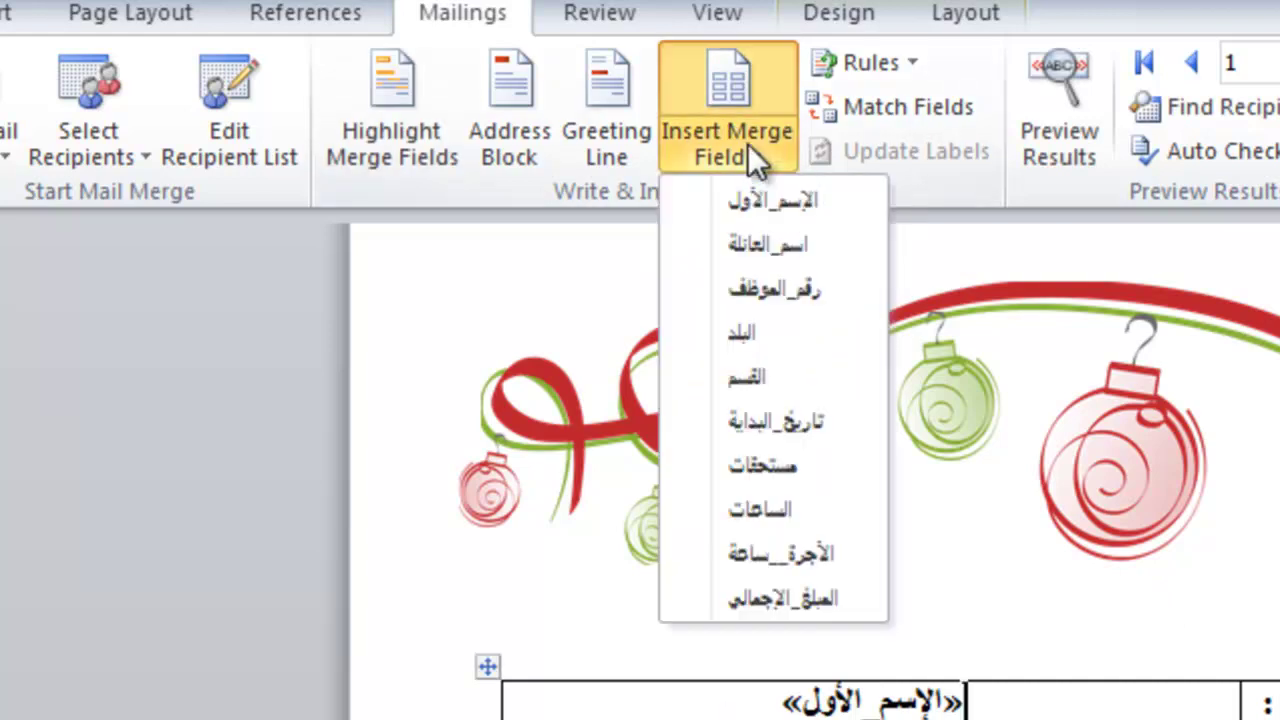
{"action": "left_click", "coordinate": [752, 248]}
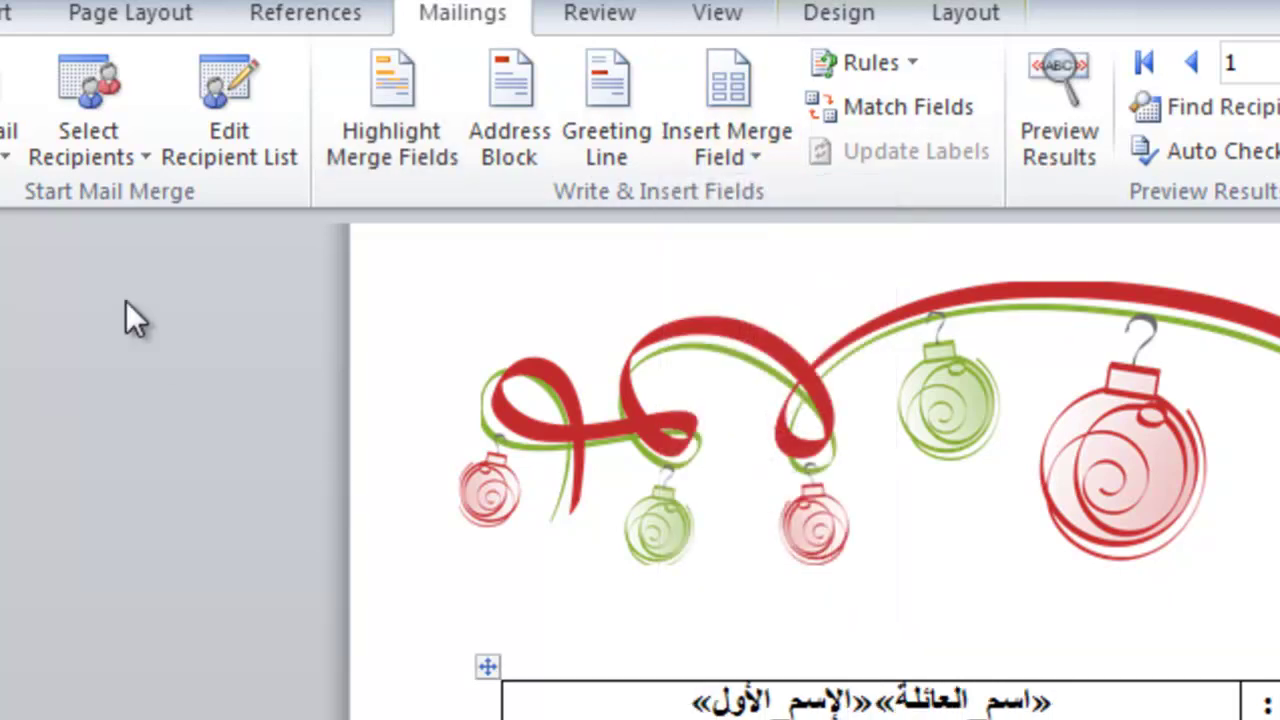
{"action": "left_click", "coordinate": [2, 12]}
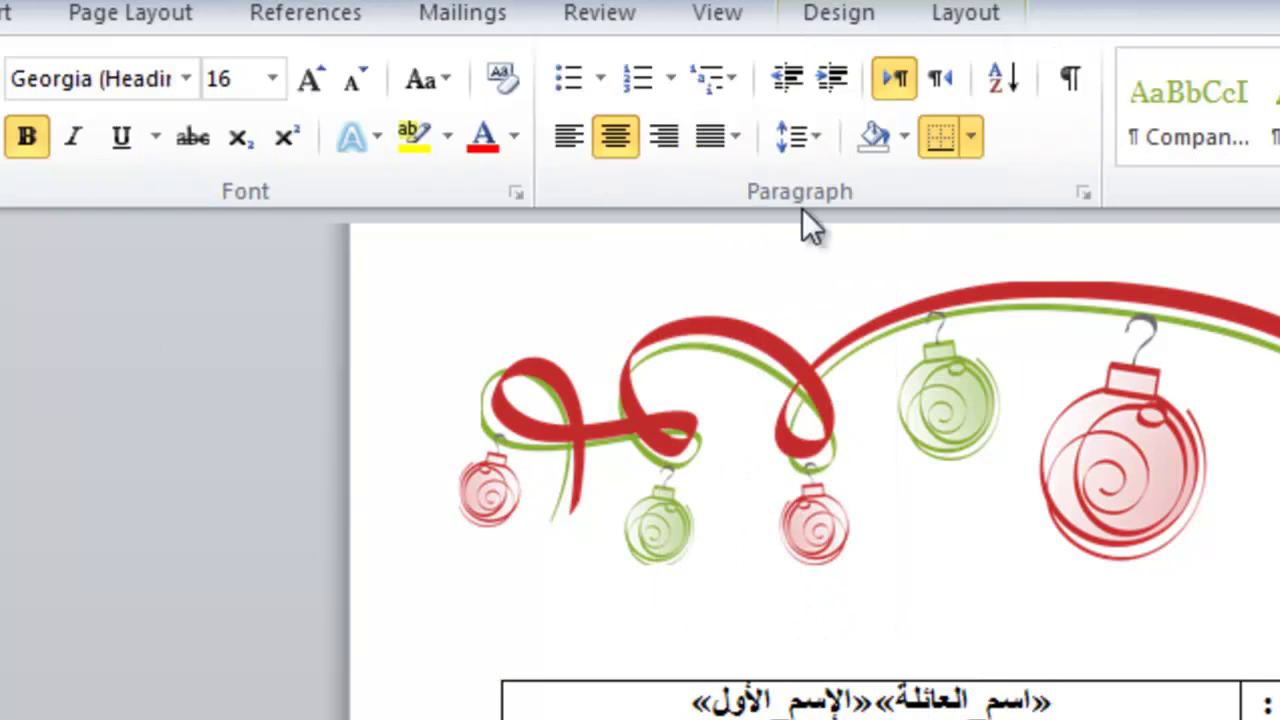
{"action": "left_click", "coordinate": [933, 81]}
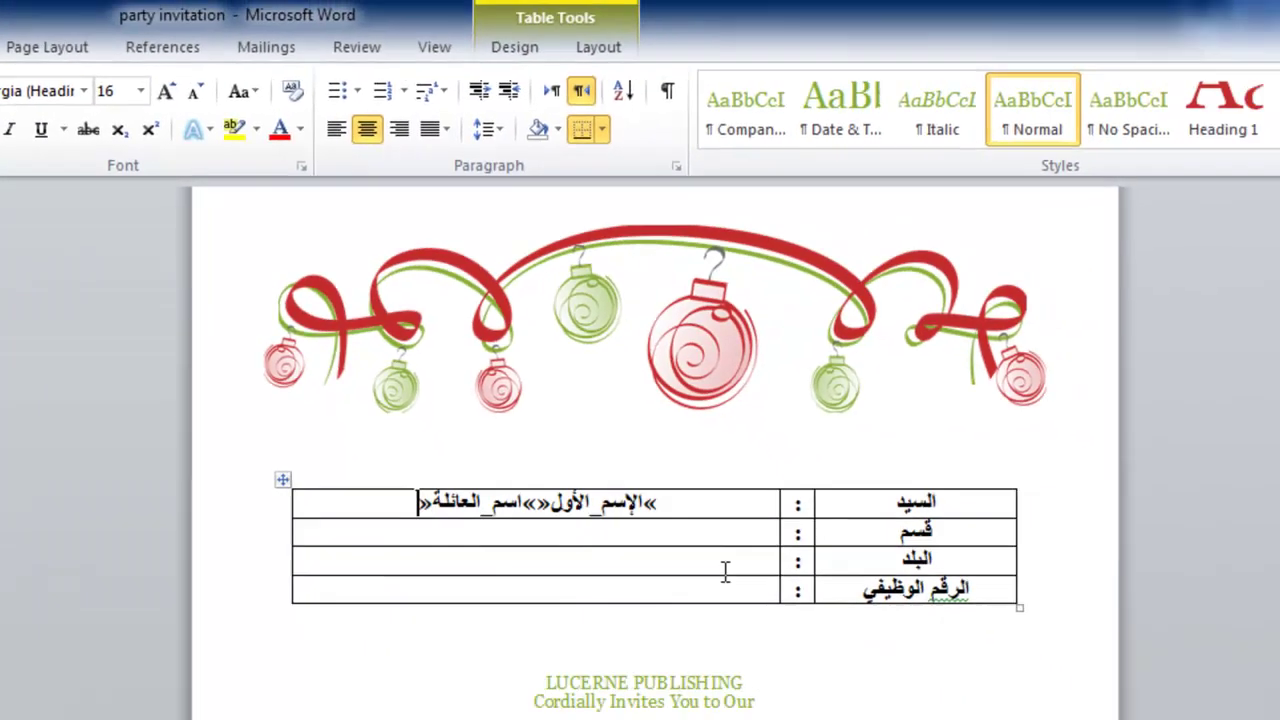
Insert القسم, البلد and رقم_الموظف merge fields into rows two to four
{"action": "left_click", "coordinate": [245, 50]}
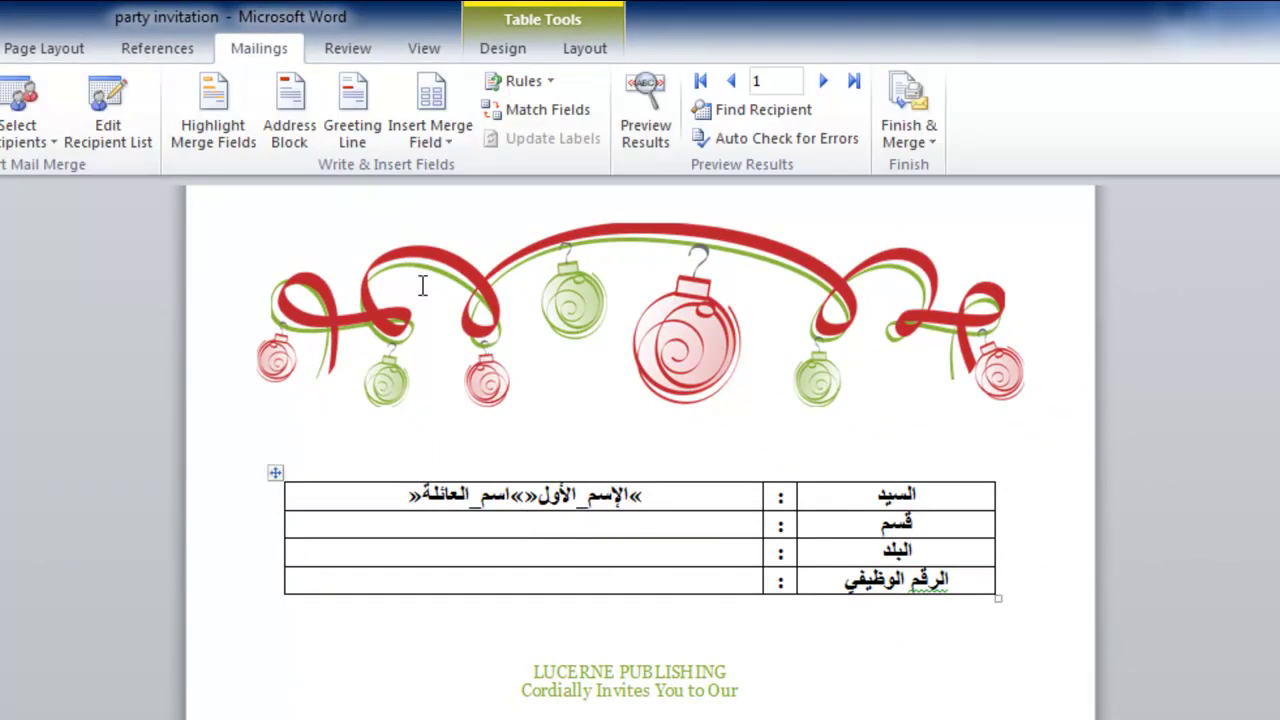
{"action": "left_click", "coordinate": [434, 145]}
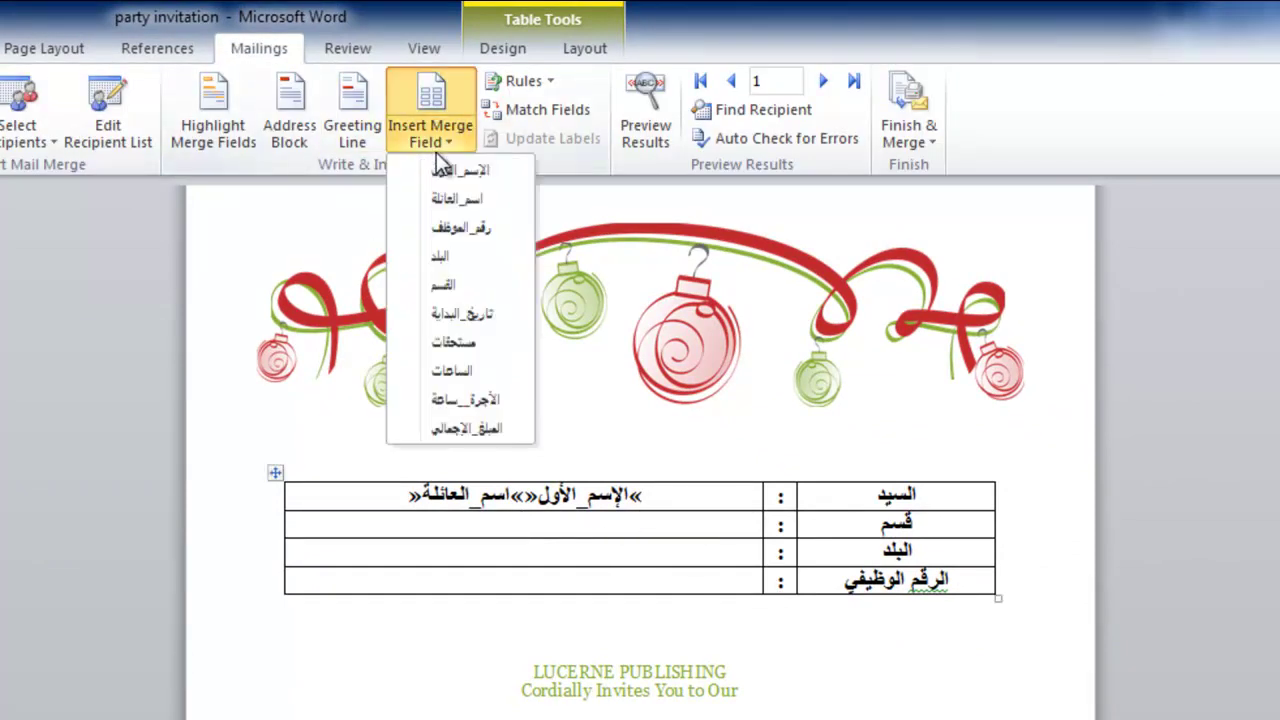
{"action": "left_click", "coordinate": [452, 286]}
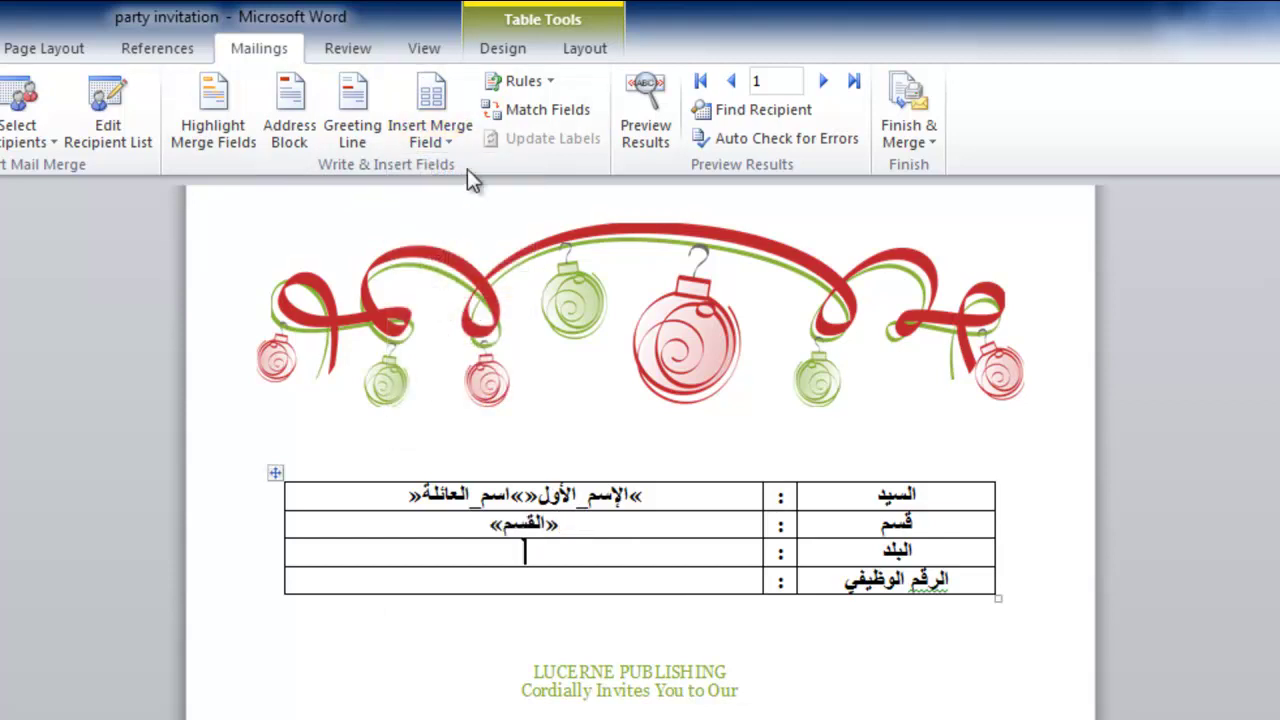
{"action": "left_click", "coordinate": [457, 135]}
{"action": "left_click", "coordinate": [462, 265]}
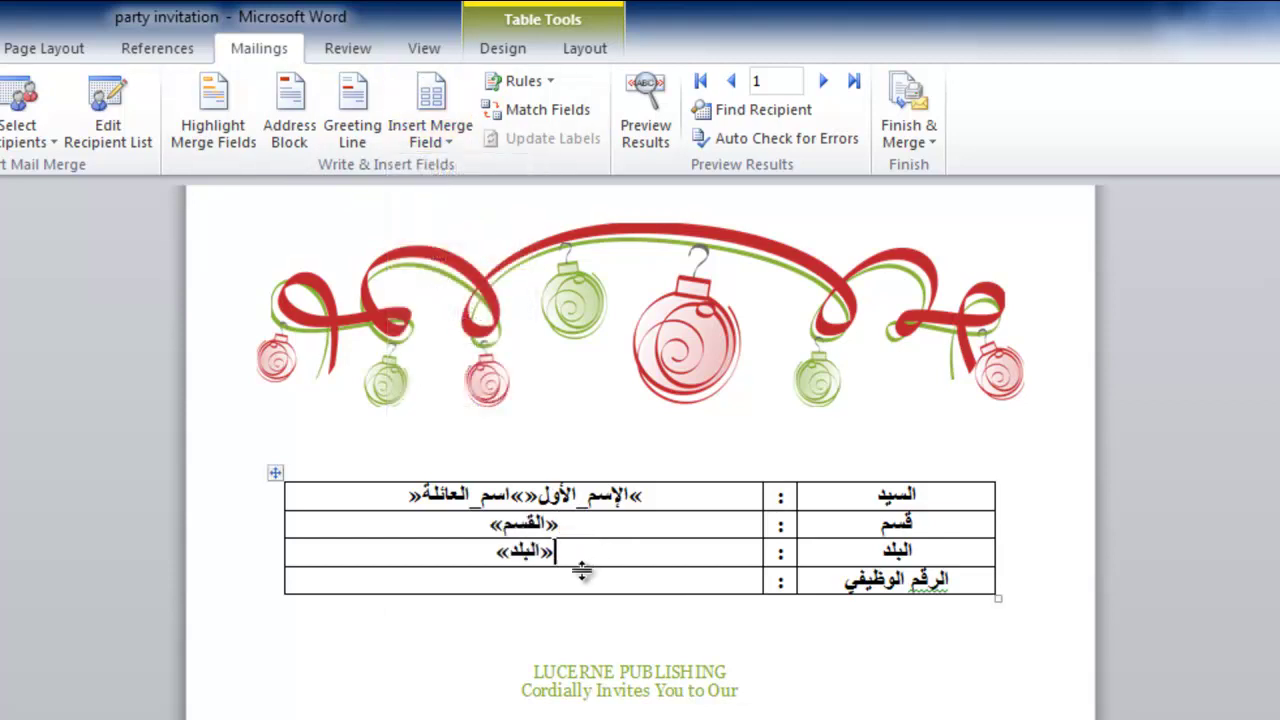
{"action": "left_click", "coordinate": [455, 145]}
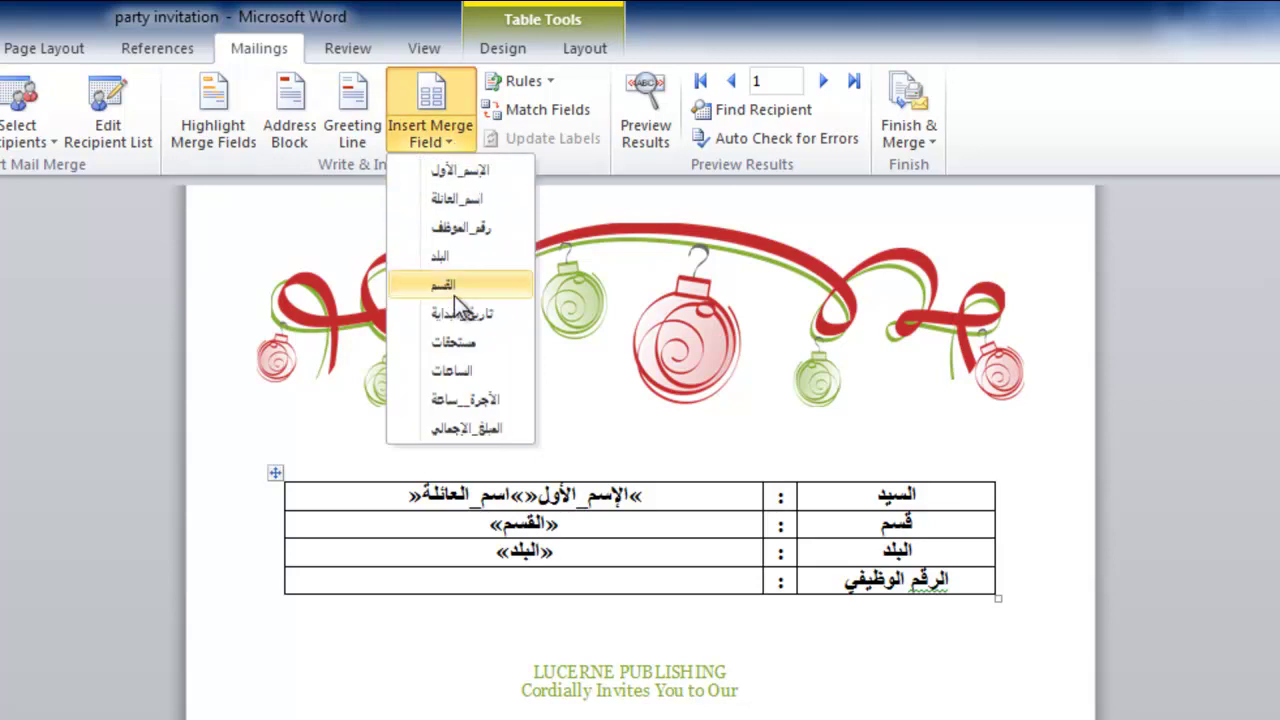
{"action": "left_click", "coordinate": [476, 230]}
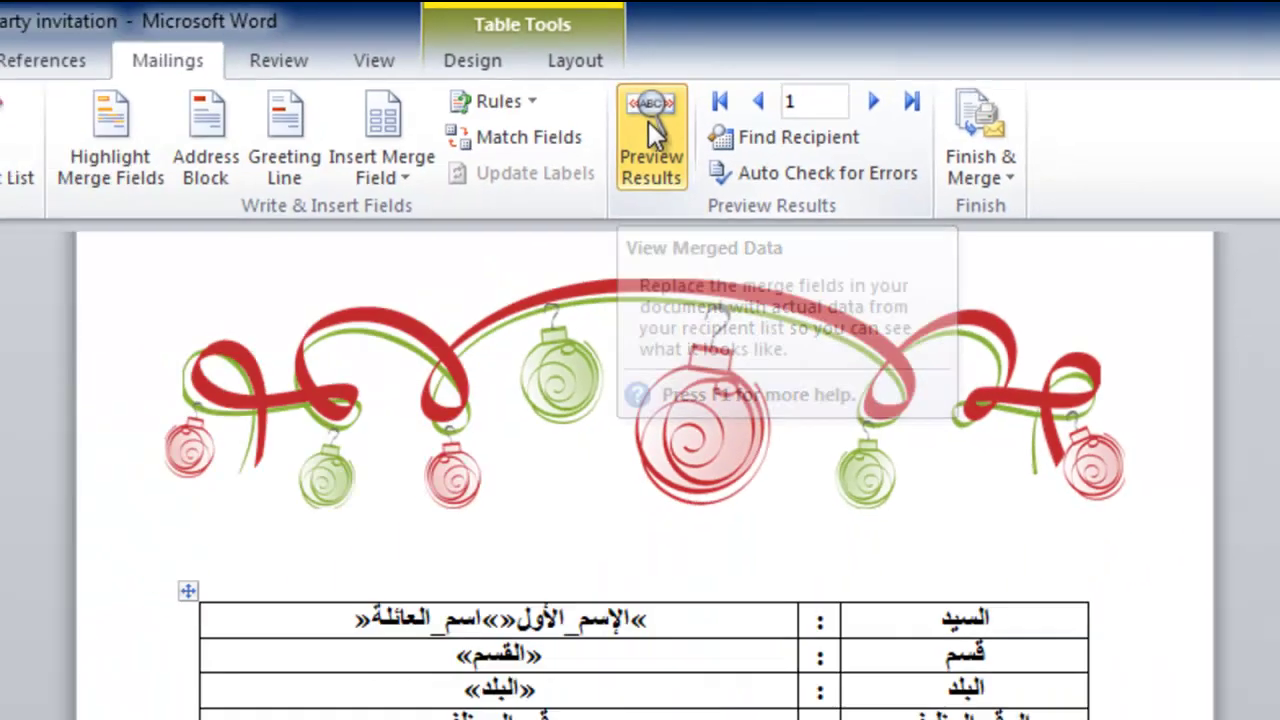
{"action": "left_click", "coordinate": [754, 105]}
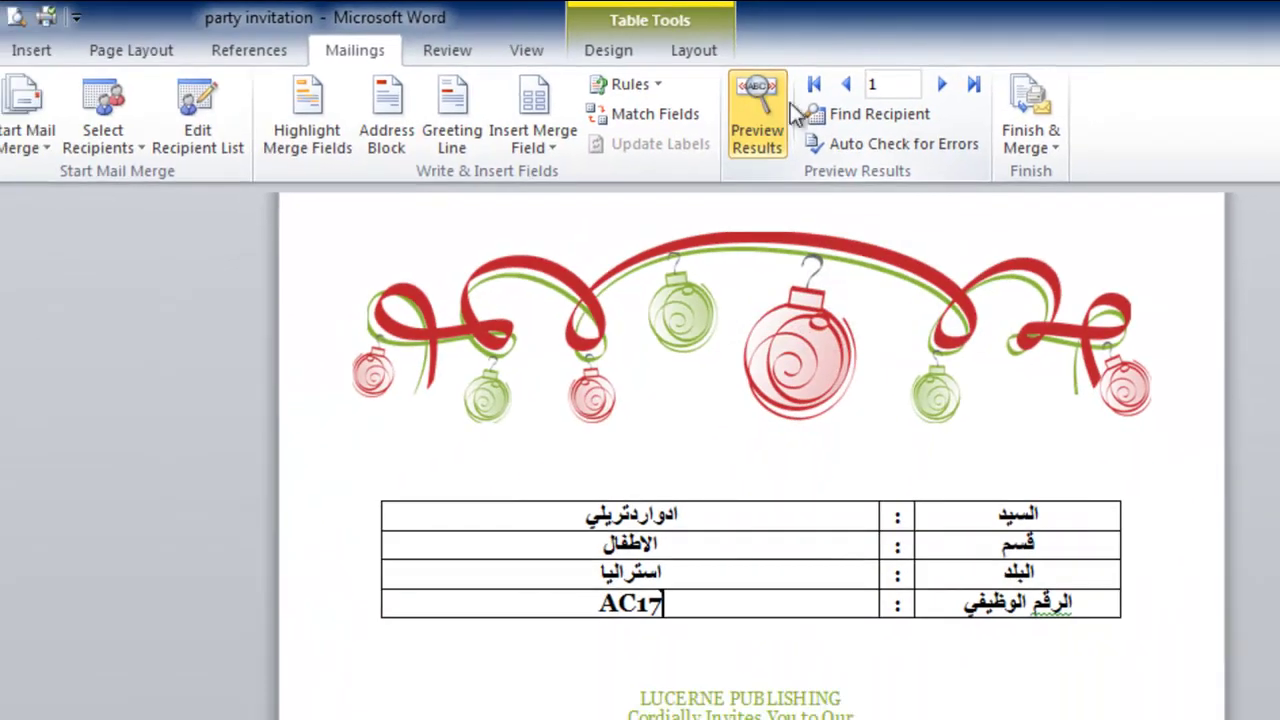
{"action": "left_click", "coordinate": [941, 84]}
{"action": "left_click", "coordinate": [941, 84]}
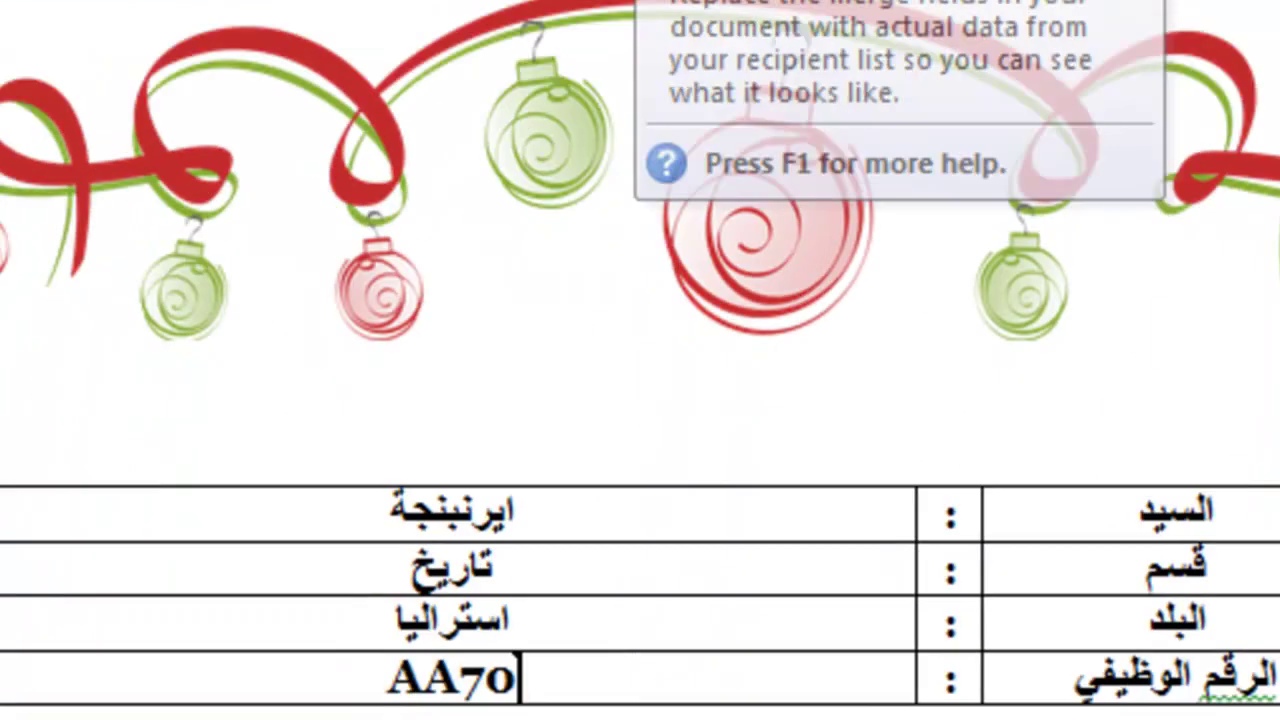
{"action": "left_click", "coordinate": [650, 2]}
{"action": "left_click", "coordinate": [480, 340]}
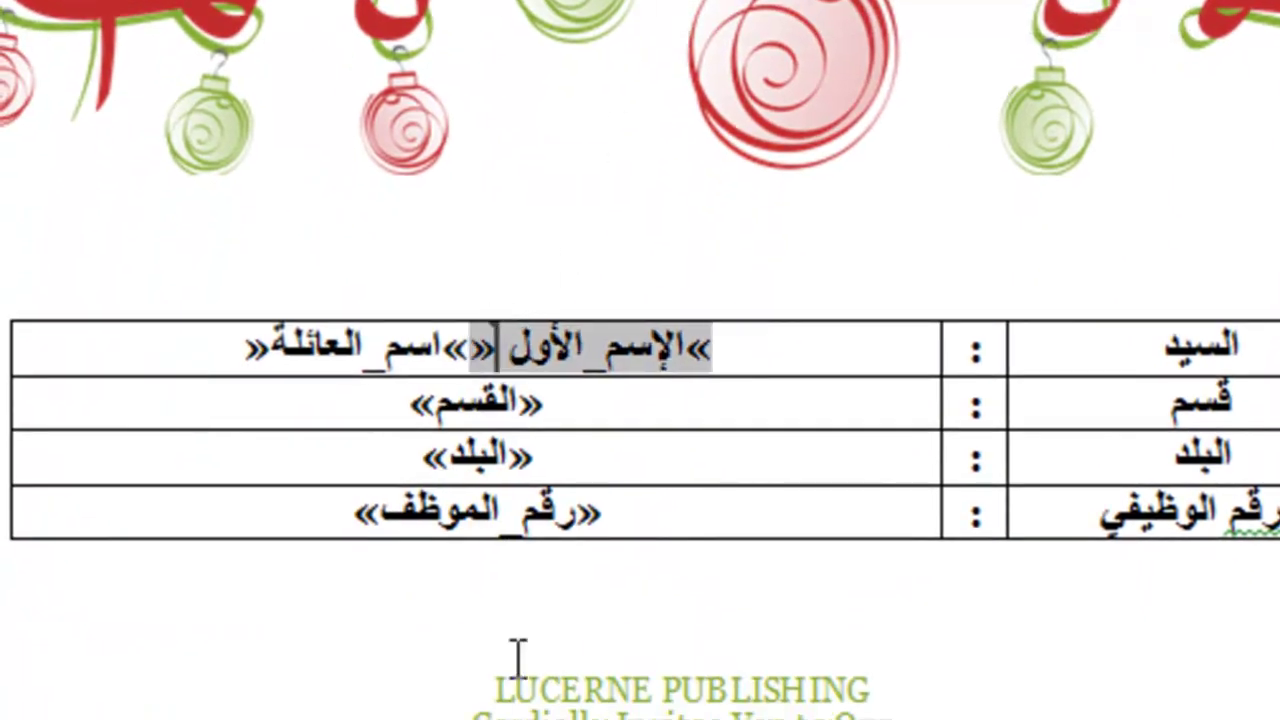
Check the preview, then delete both name fields from the top row
{"action": "left_click", "coordinate": [455, 342]}
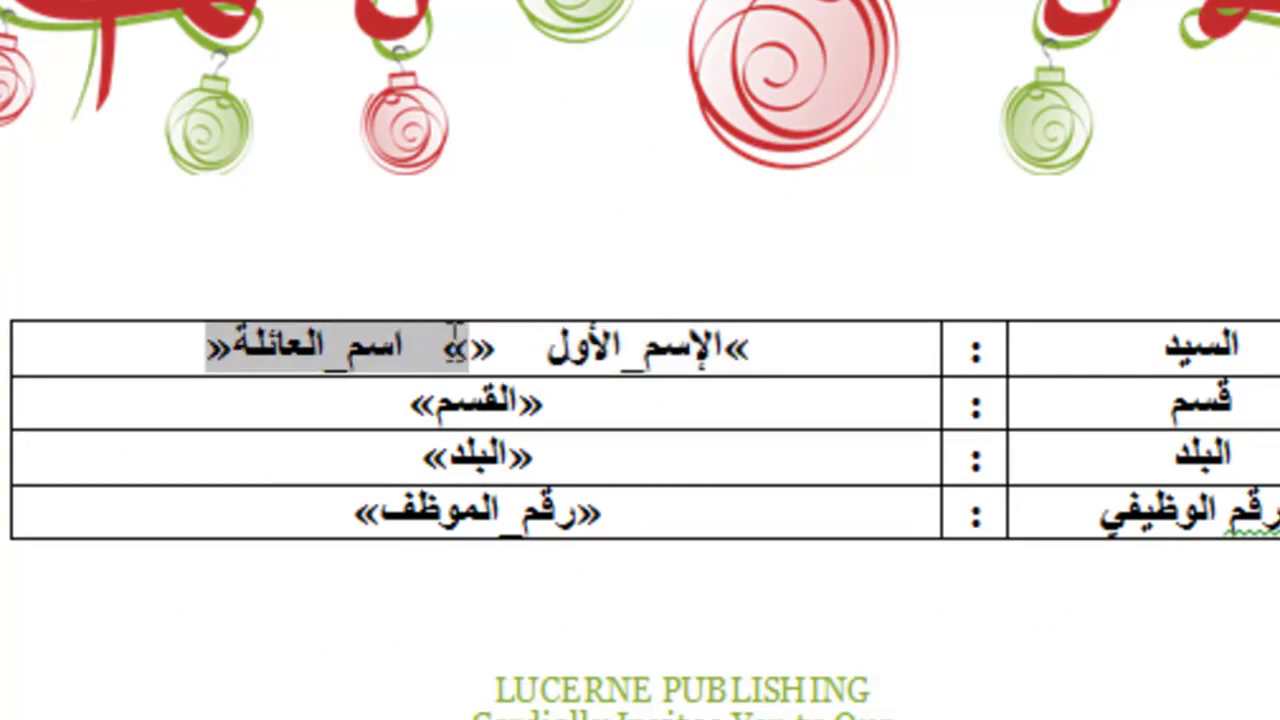
{"action": "key", "text": "alt+shift+k"}
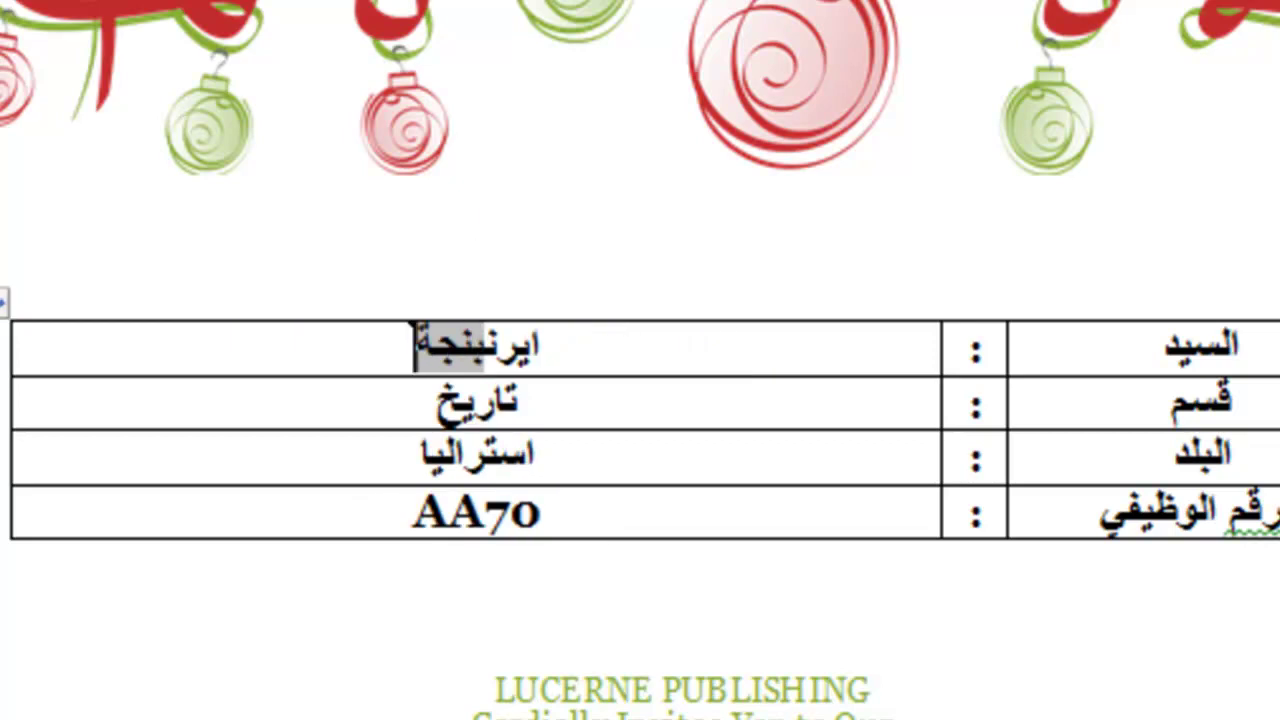
{"action": "key", "text": "alt+shift+k"}
{"action": "left_click_drag", "start_coordinate": [186, 337], "coordinate": [648, 308]}
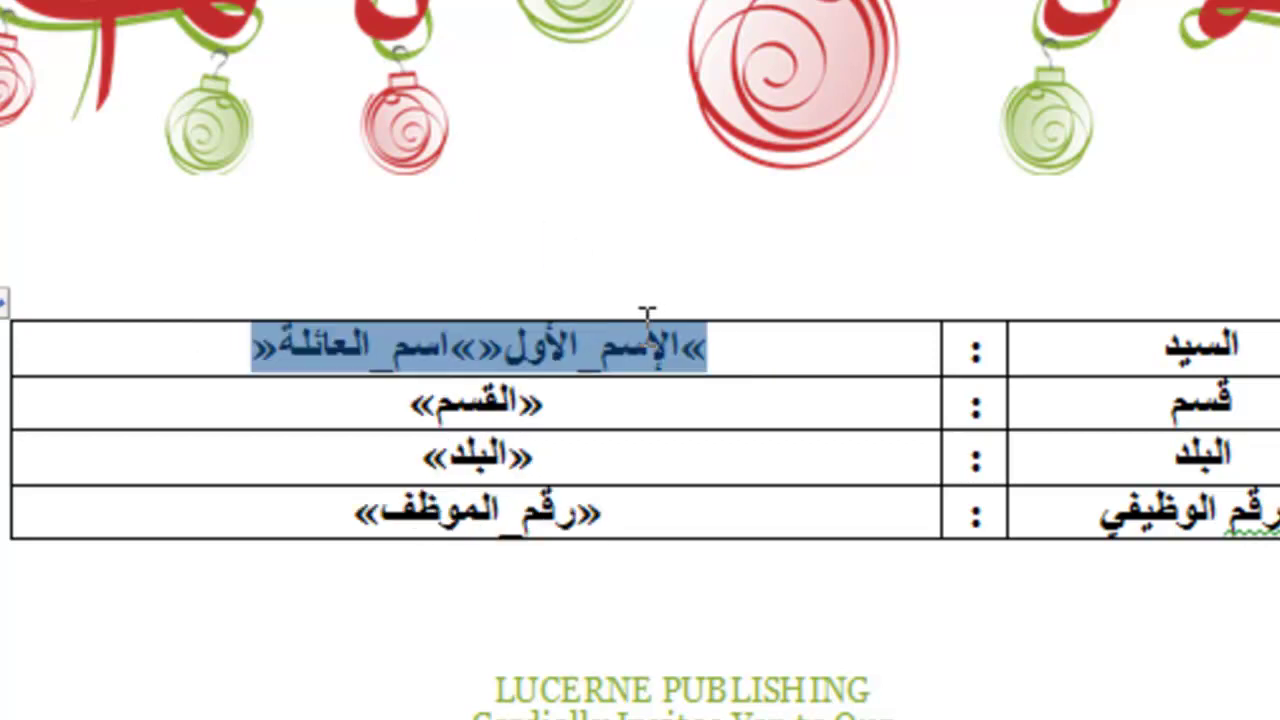
{"action": "key", "text": "Delete"}
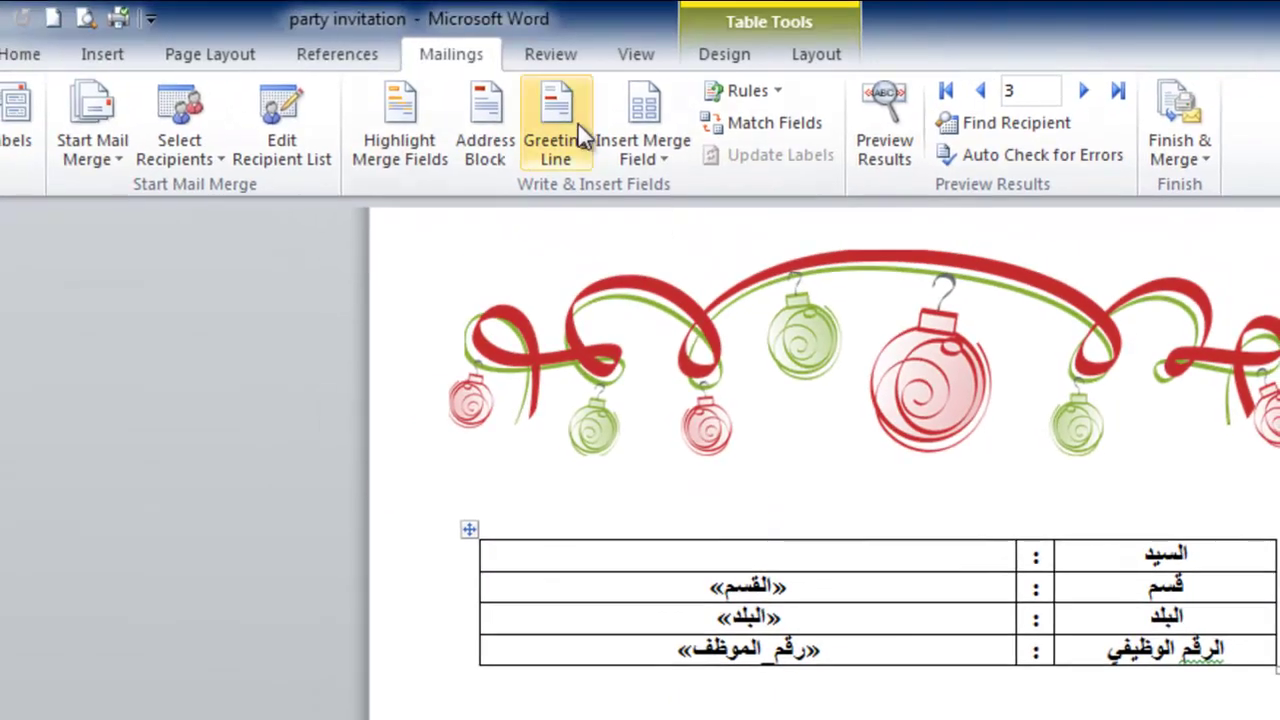
Re-insert الإسم_الأول and اسم_العائلة with a space between them
{"action": "left_click", "coordinate": [630, 155]}
{"action": "left_click", "coordinate": [658, 194]}
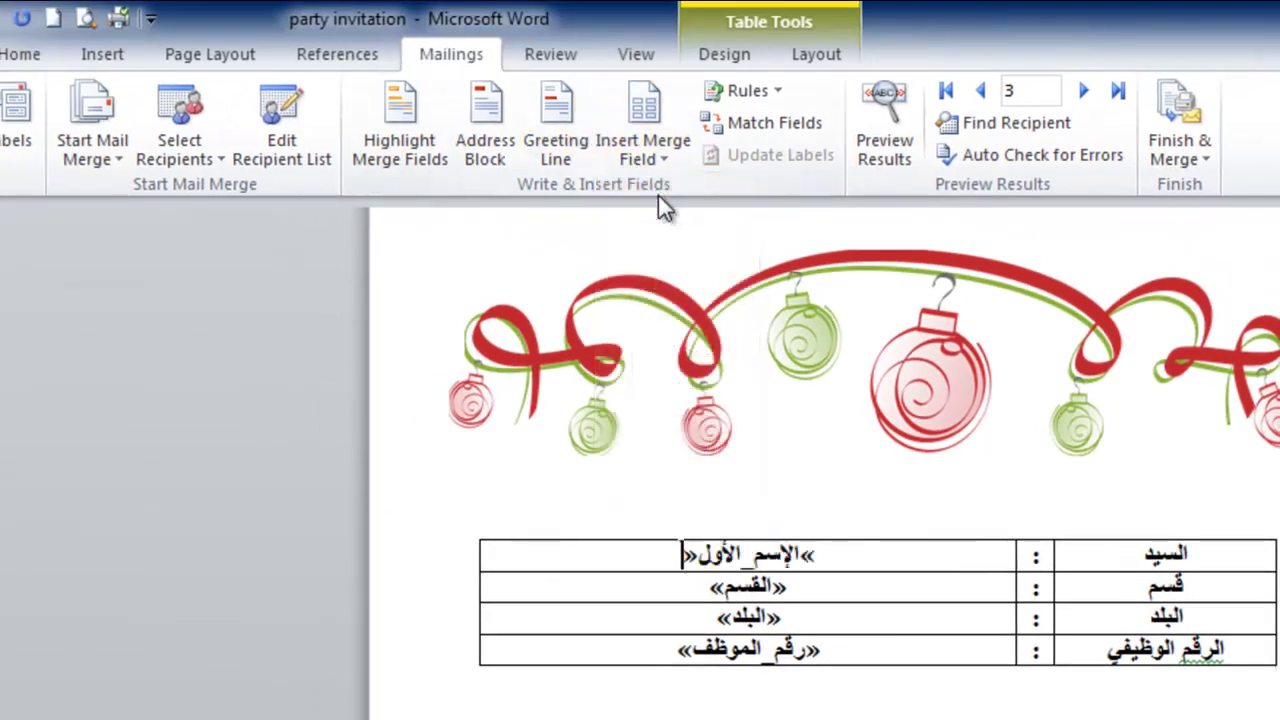
{"action": "left_click", "coordinate": [658, 160]}
{"action": "left_click", "coordinate": [655, 212]}
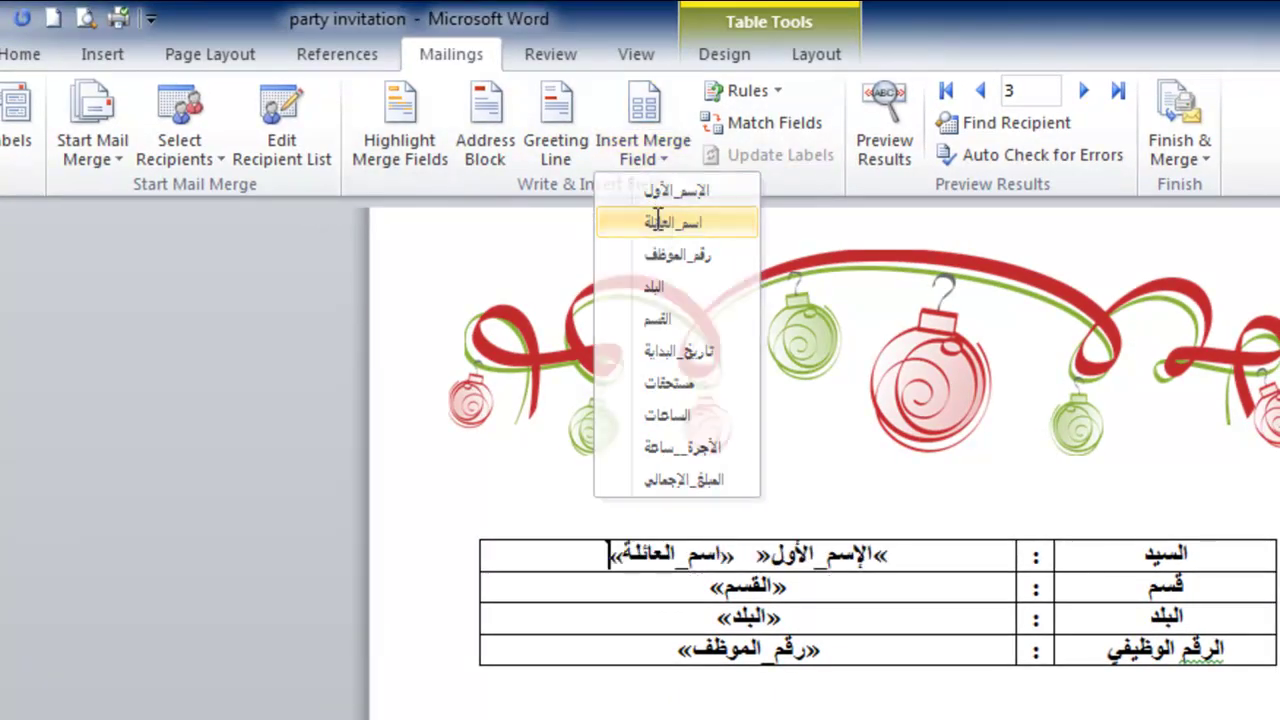
Preview results through five more recipients to verify the spaced names, then show fields
{"action": "left_click", "coordinate": [890, 135]}
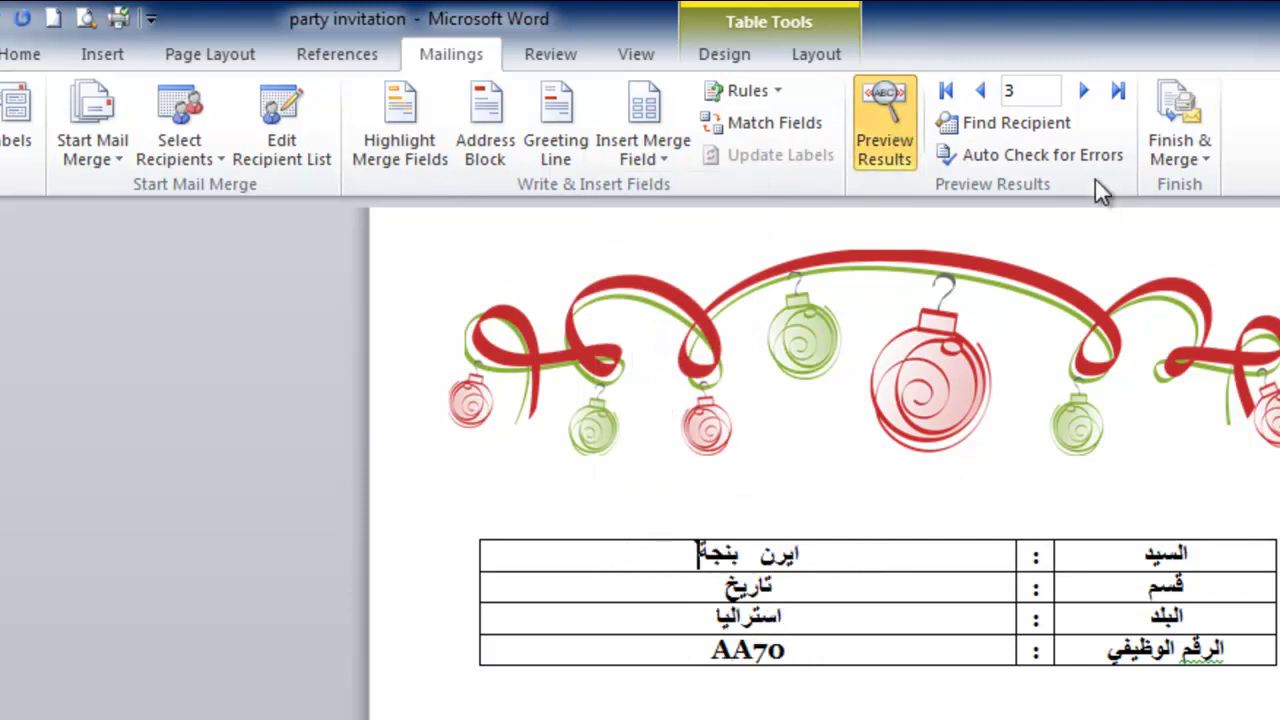
{"action": "left_click", "coordinate": [1085, 92]}
{"action": "left_click", "coordinate": [1085, 92]}
{"action": "left_click", "coordinate": [1085, 92]}
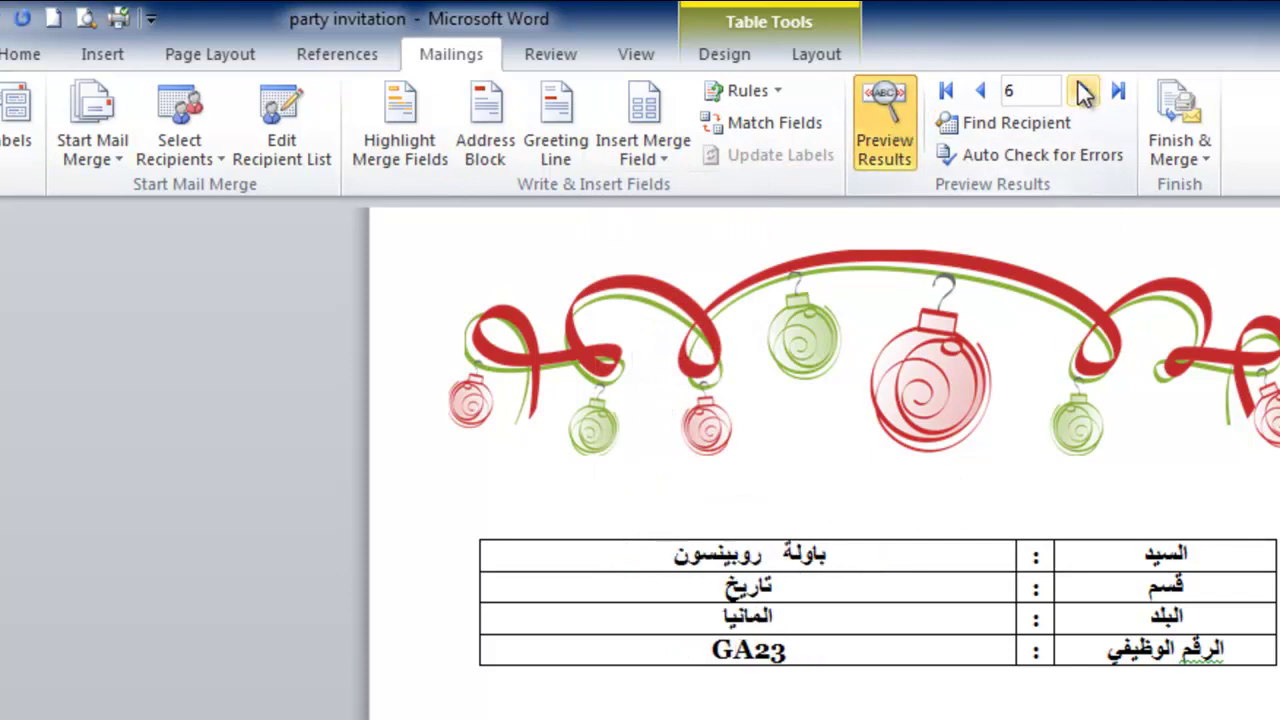
{"action": "left_click", "coordinate": [1085, 92]}
{"action": "left_click", "coordinate": [1085, 92]}
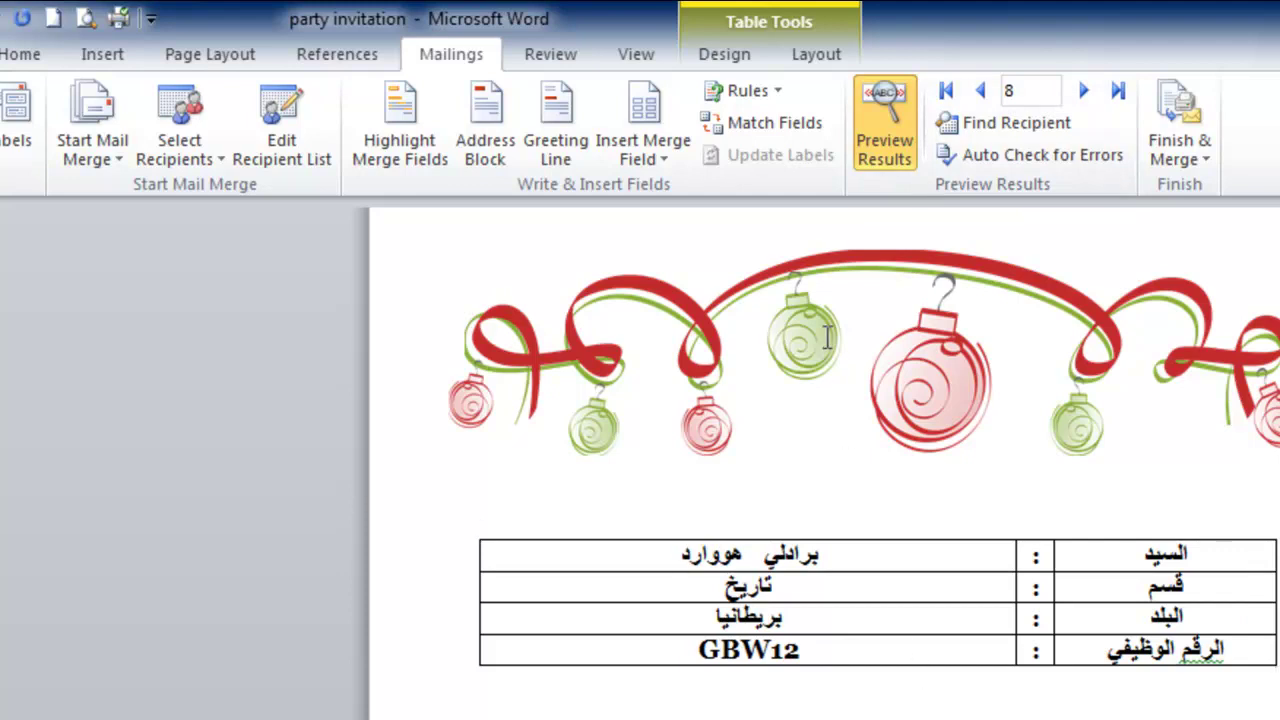
{"action": "left_click", "coordinate": [868, 92]}
Color the «البلد» country merge field blue
{"action": "left_click", "coordinate": [708, 617]}
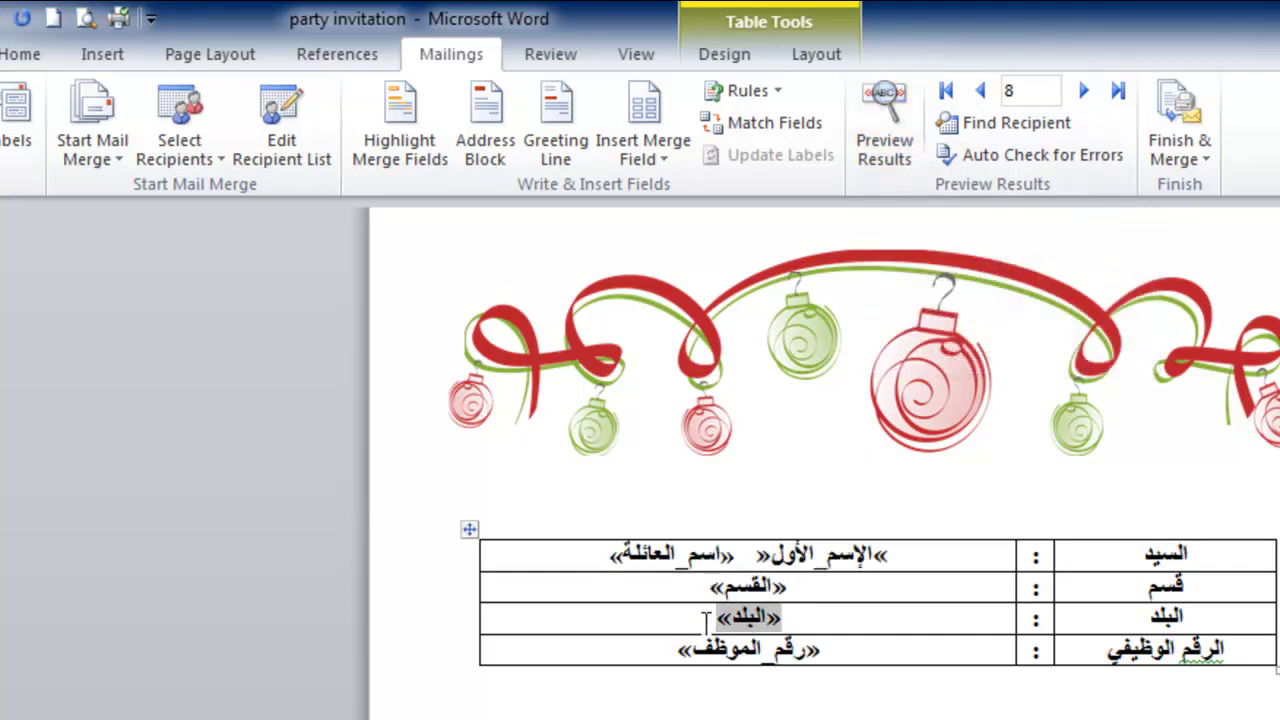
{"action": "left_click", "coordinate": [22, 55]}
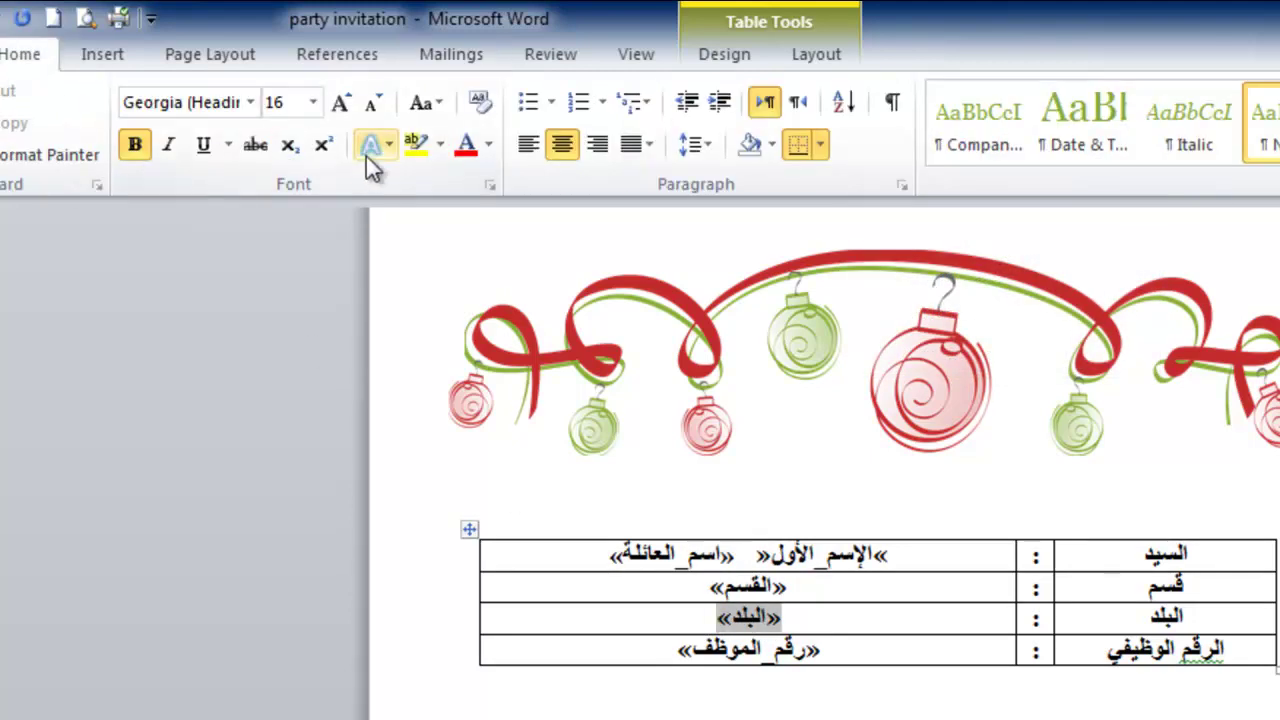
{"action": "left_click", "coordinate": [490, 148]}
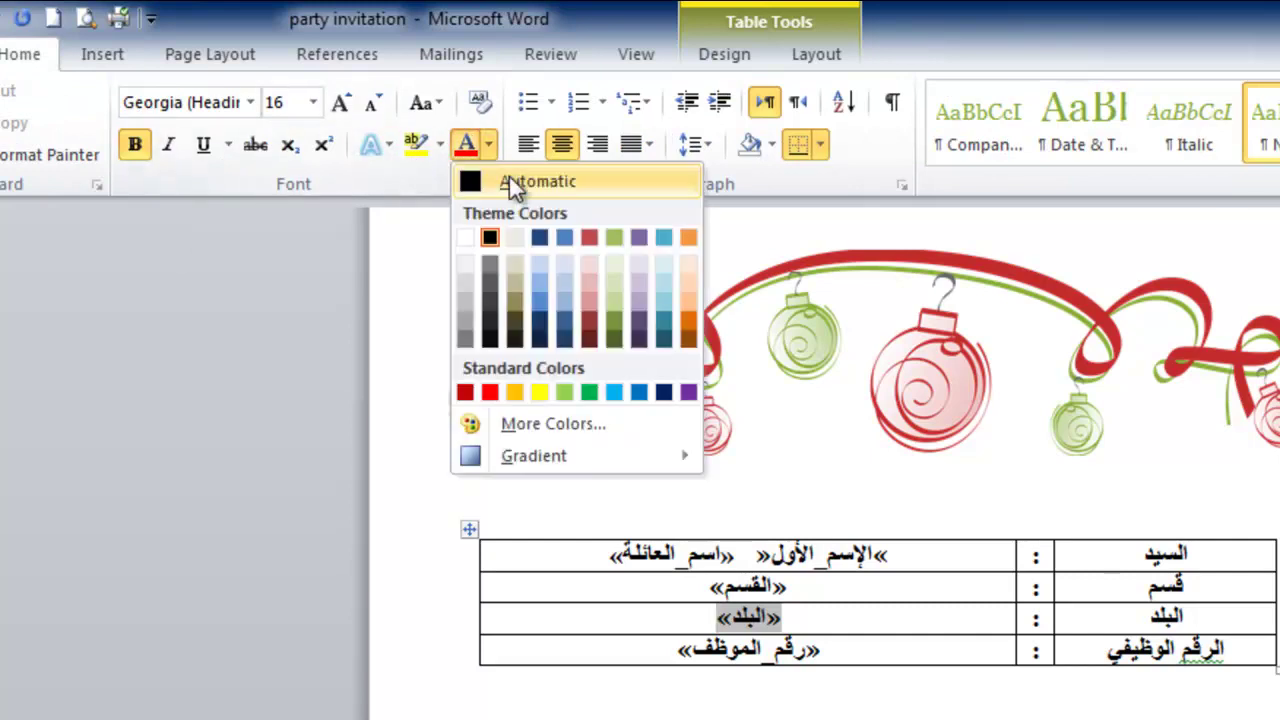
{"action": "left_click", "coordinate": [537, 290]}
{"action": "left_click_drag", "start_coordinate": [712, 617], "coordinate": [785, 617]}
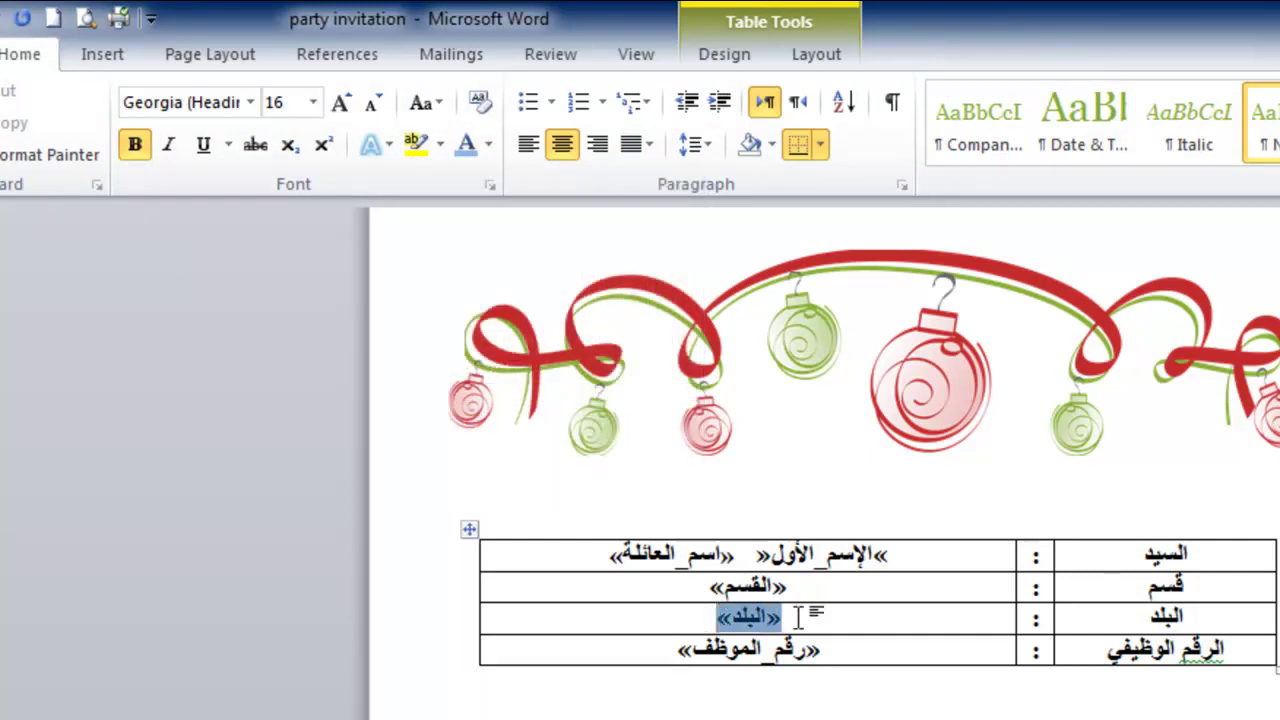
{"action": "left_click", "coordinate": [490, 148]}
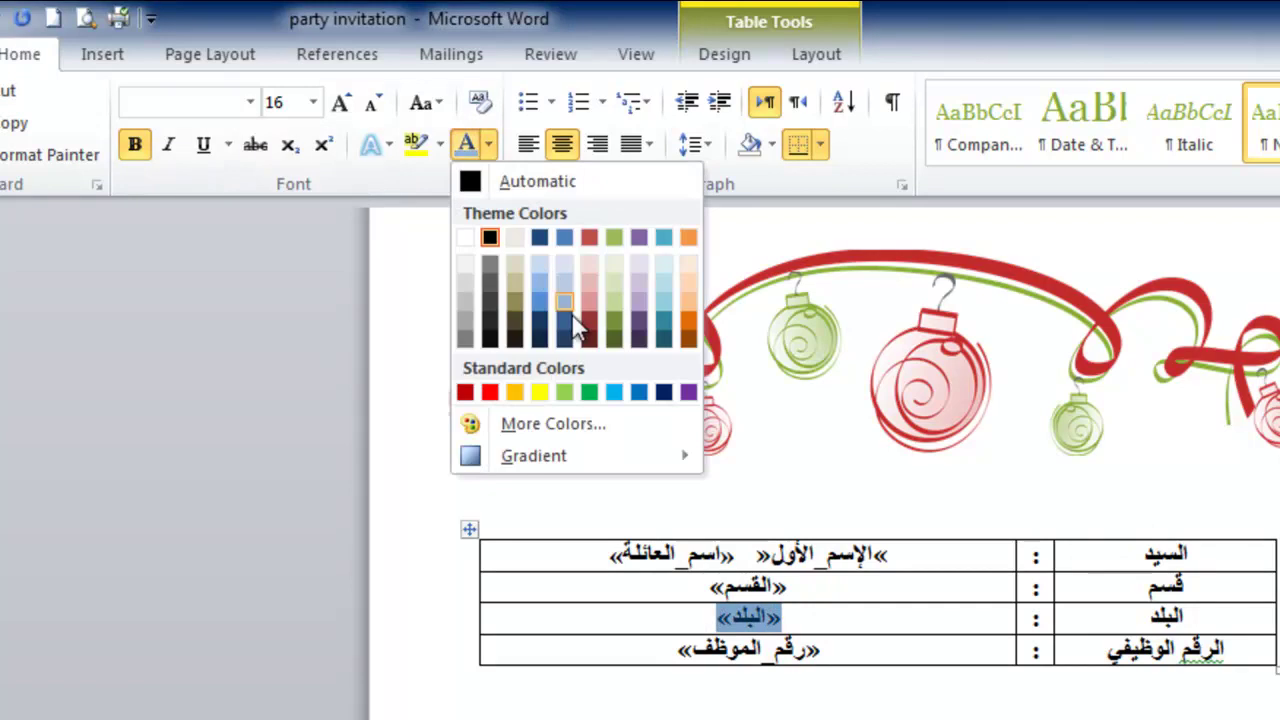
{"action": "left_click", "coordinate": [562, 345]}
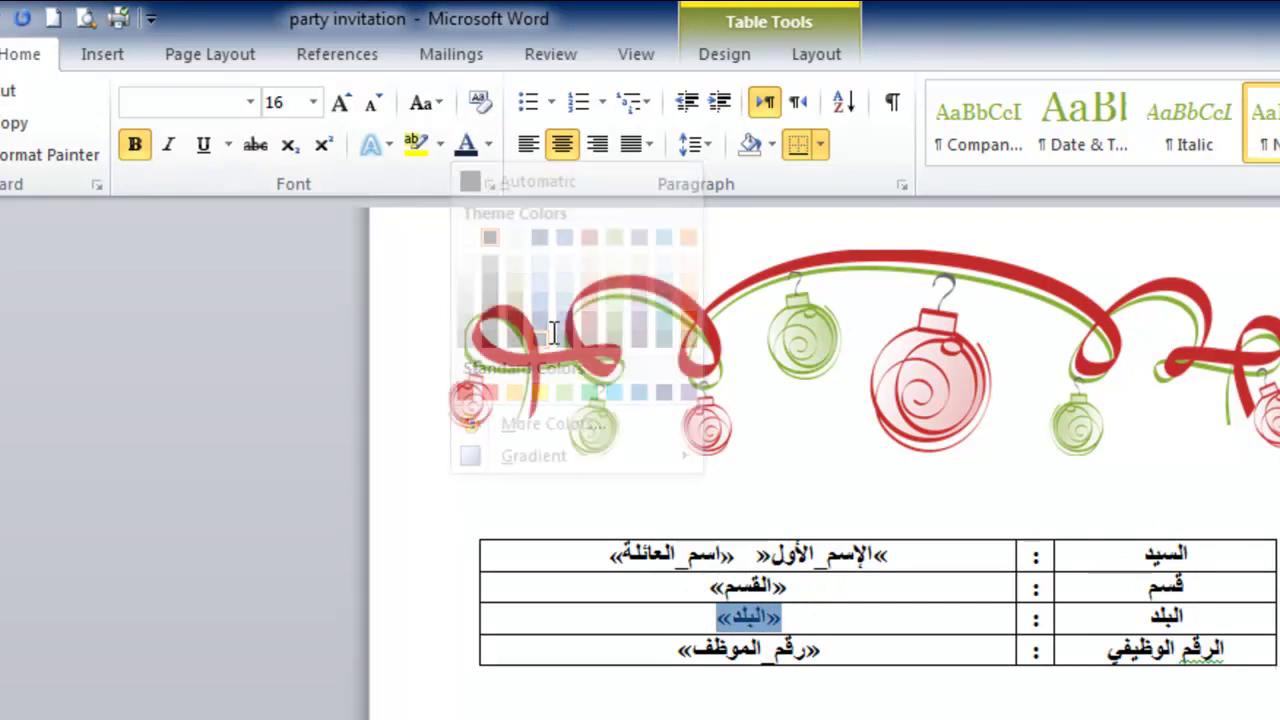
{"action": "left_click", "coordinate": [451, 54]}
{"action": "left_click", "coordinate": [871, 610]}
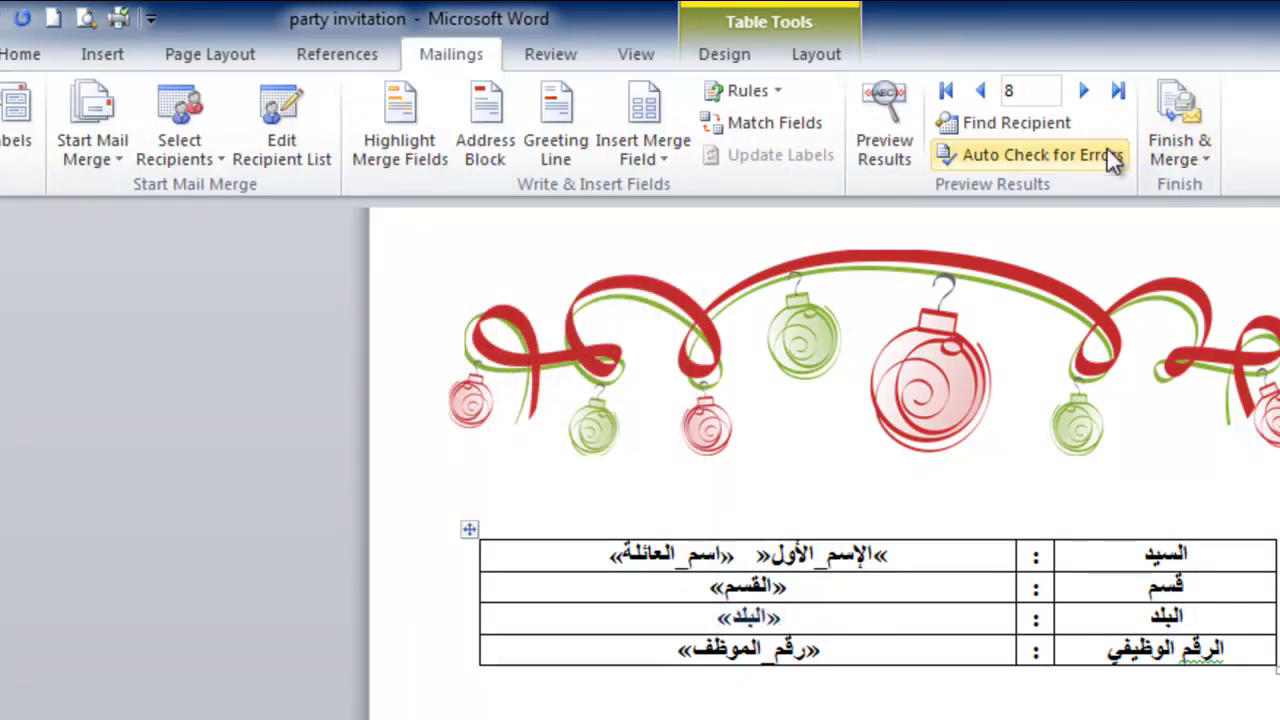
Preview the merged invitation and step forward three recipients
{"action": "left_click", "coordinate": [885, 140]}
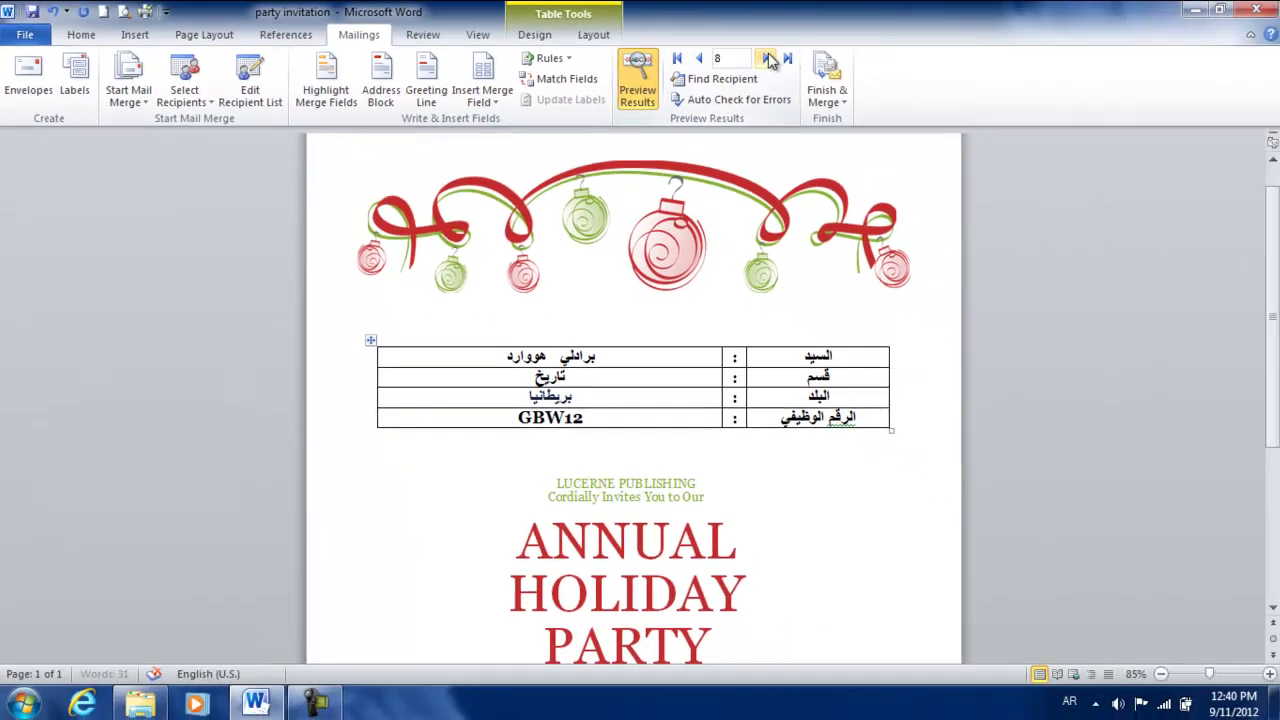
{"action": "left_click", "coordinate": [766, 59]}
{"action": "left_click", "coordinate": [766, 59]}
{"action": "left_click", "coordinate": [766, 59]}
{"action": "left_click", "coordinate": [766, 59]}
{"action": "left_click", "coordinate": [766, 59]}
{"action": "left_click", "coordinate": [766, 59]}
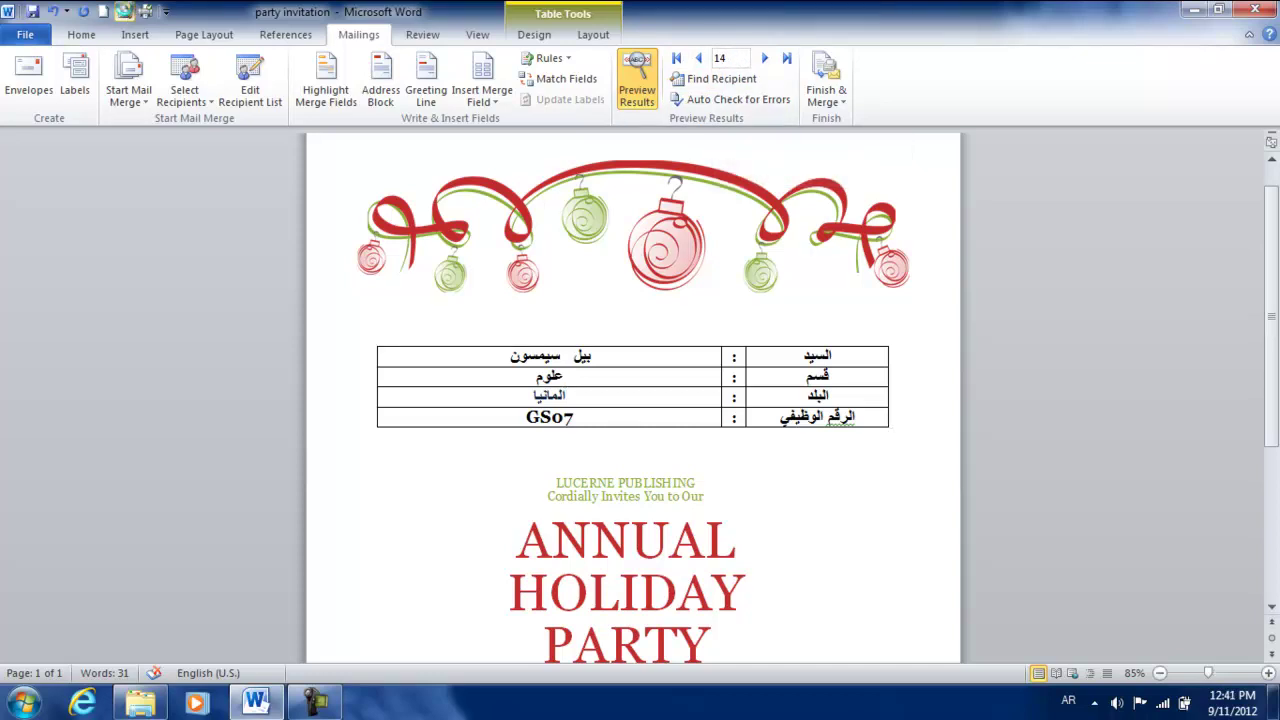
{"action": "left_click", "coordinate": [124, 12]}
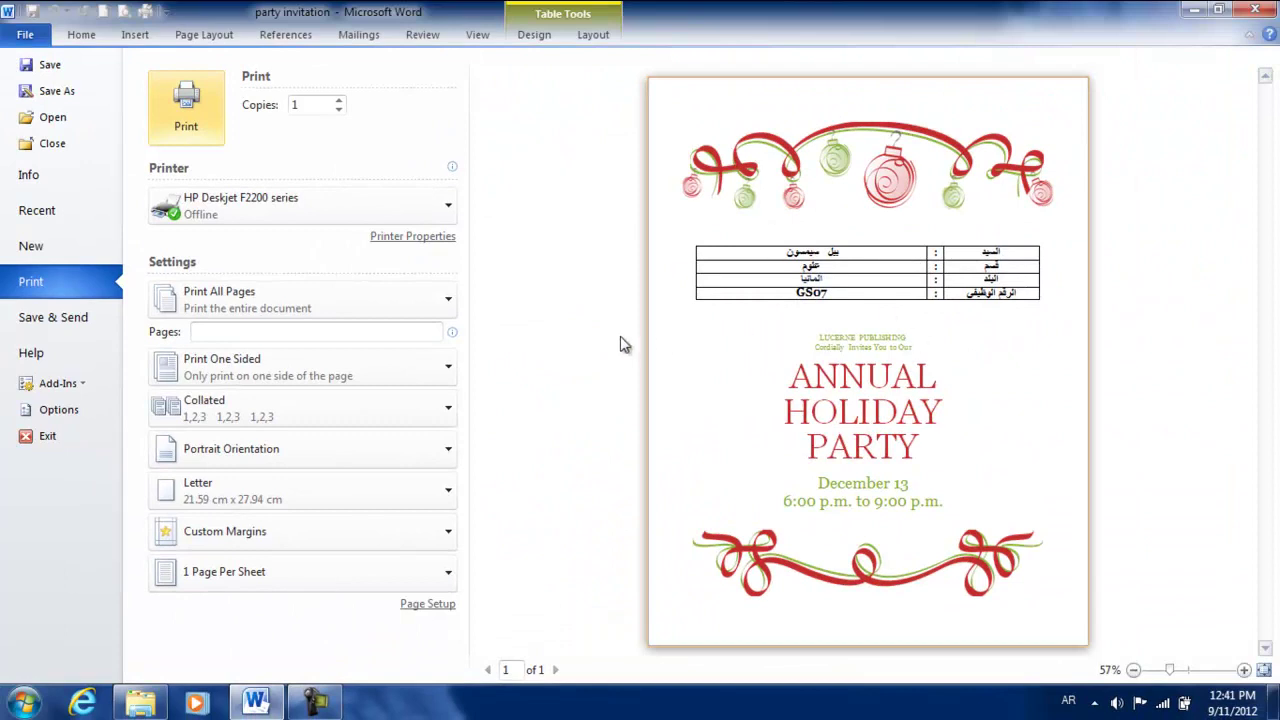
{"action": "key", "text": "Escape"}
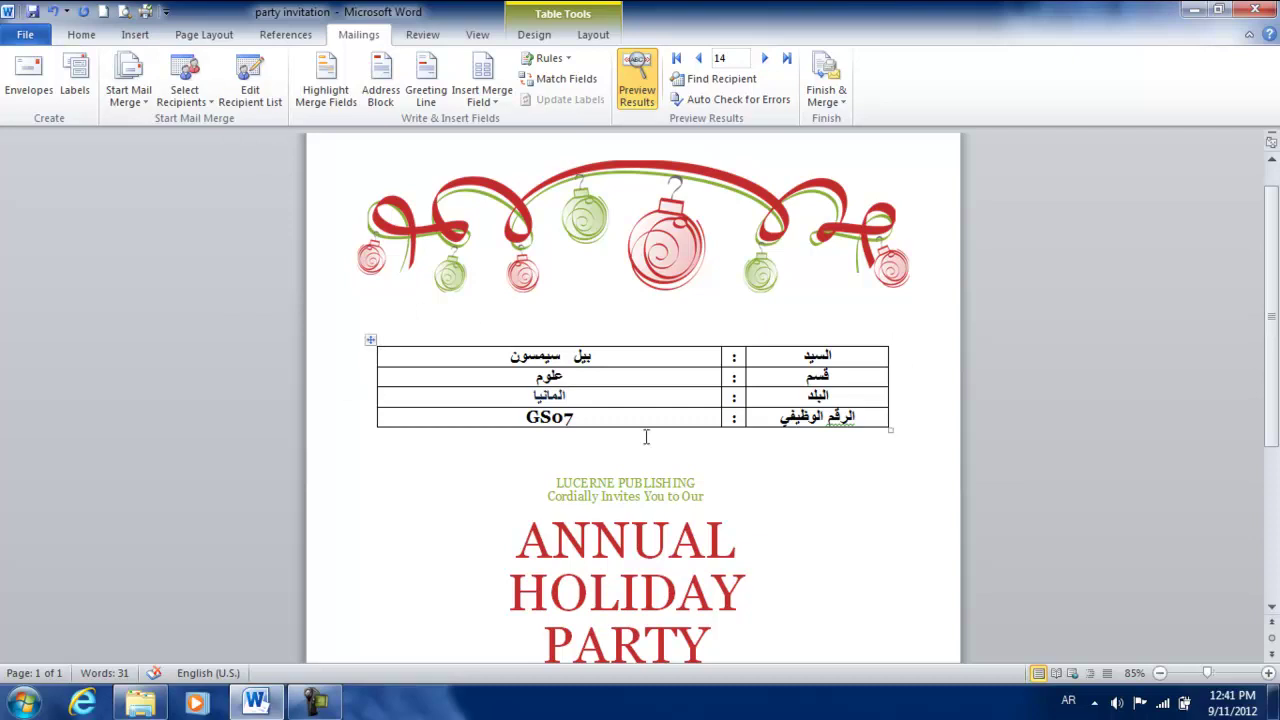
Set the merge table to No Border and check it in print preview
{"action": "left_click", "coordinate": [370, 340]}
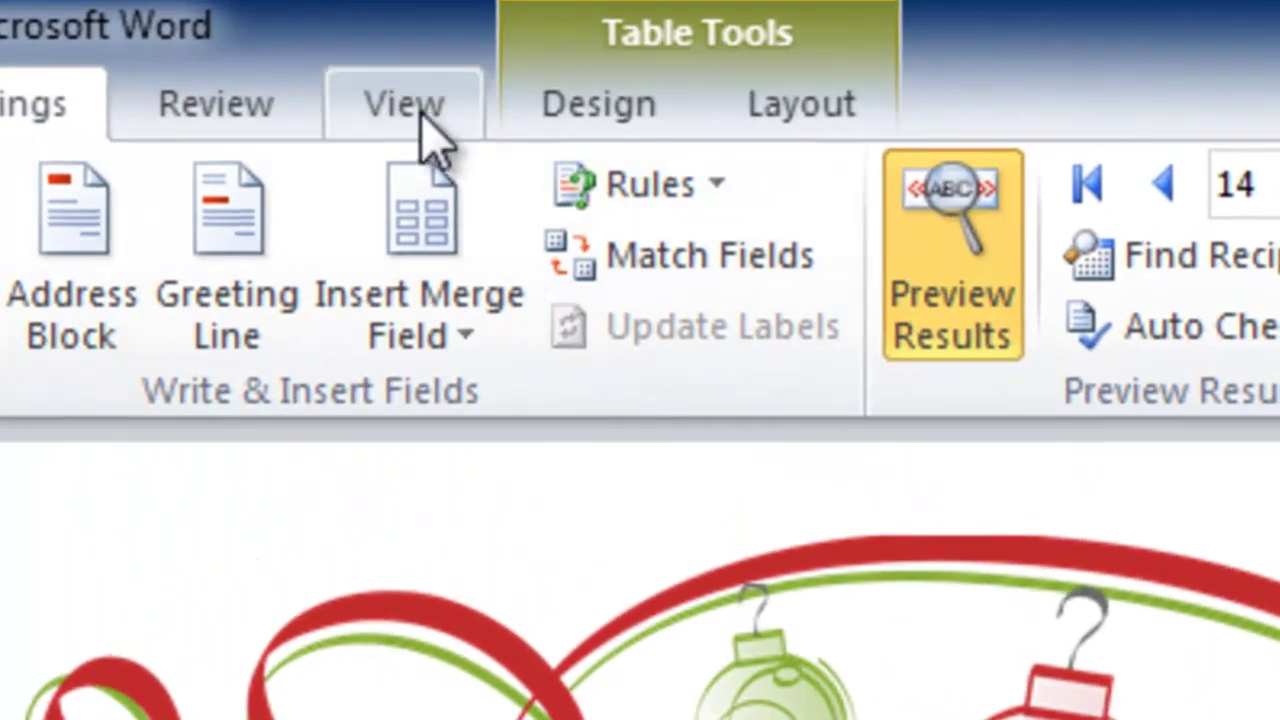
{"action": "left_click", "coordinate": [530, 108]}
{"action": "left_click", "coordinate": [856, 164]}
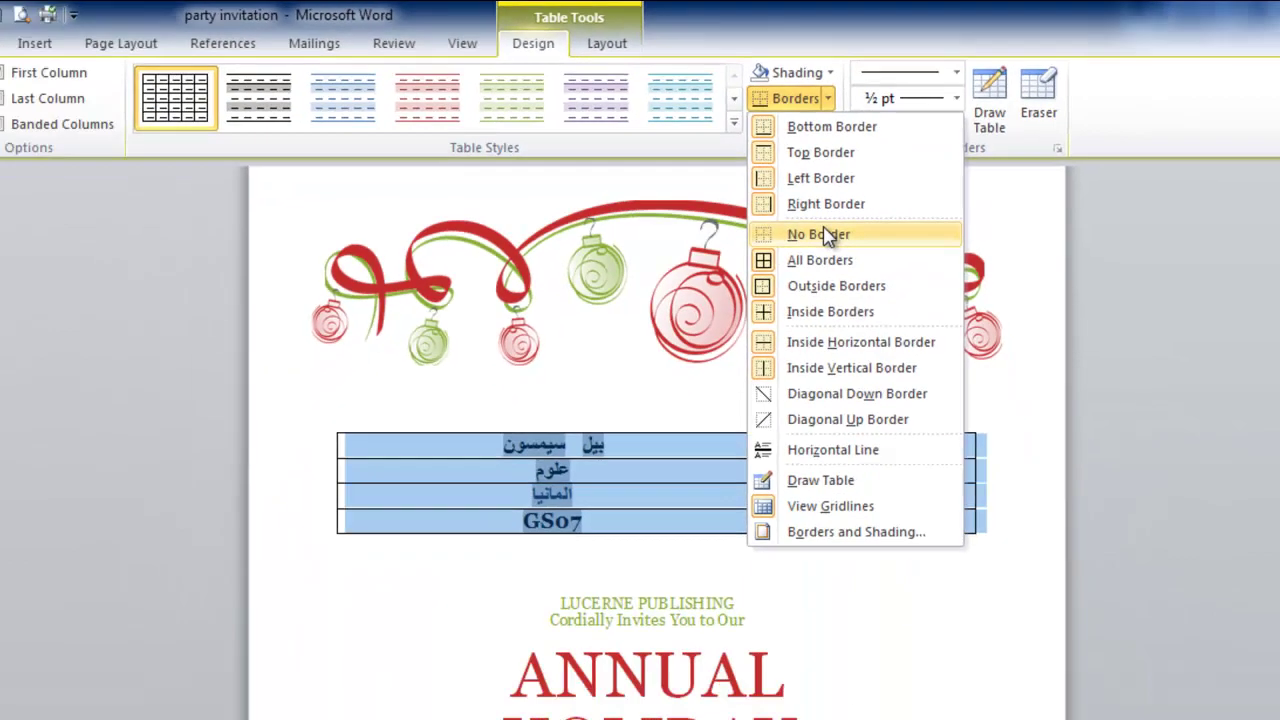
{"action": "left_click", "coordinate": [840, 388]}
{"action": "left_click", "coordinate": [711, 406]}
{"action": "left_click", "coordinate": [133, 12]}
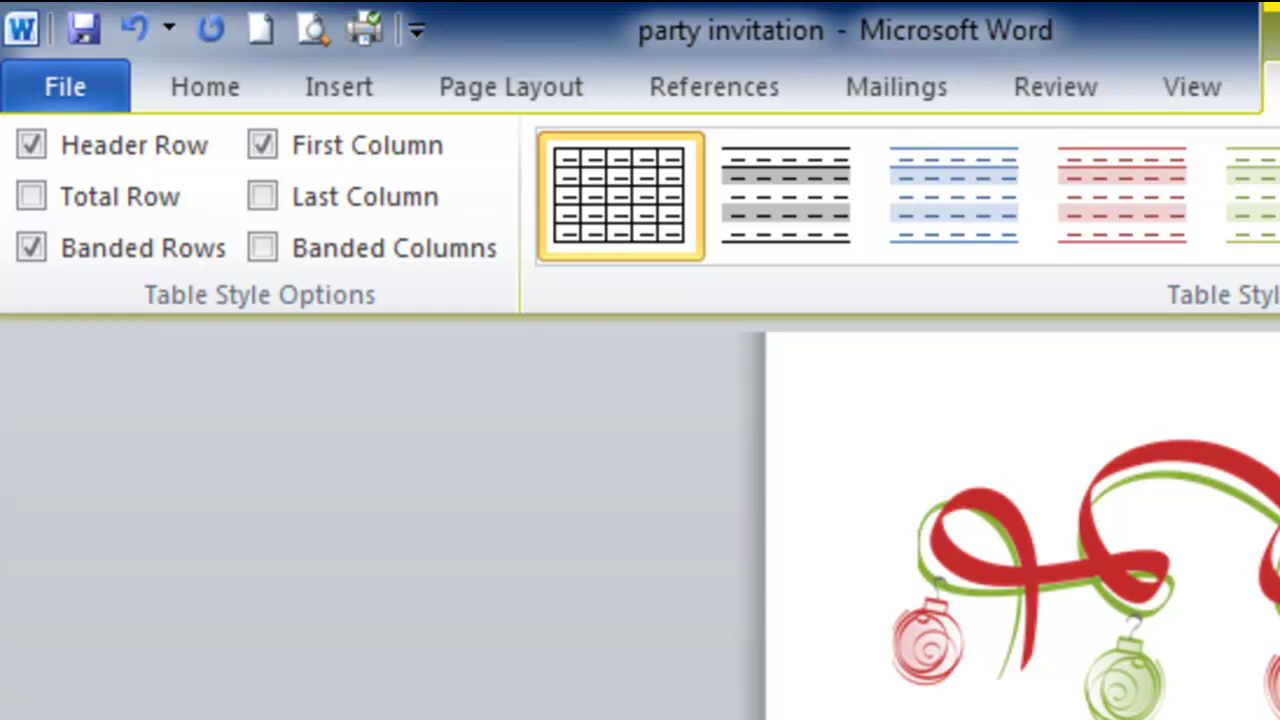
Right-align the recipient details in the table
{"action": "left_click", "coordinate": [196, 88]}
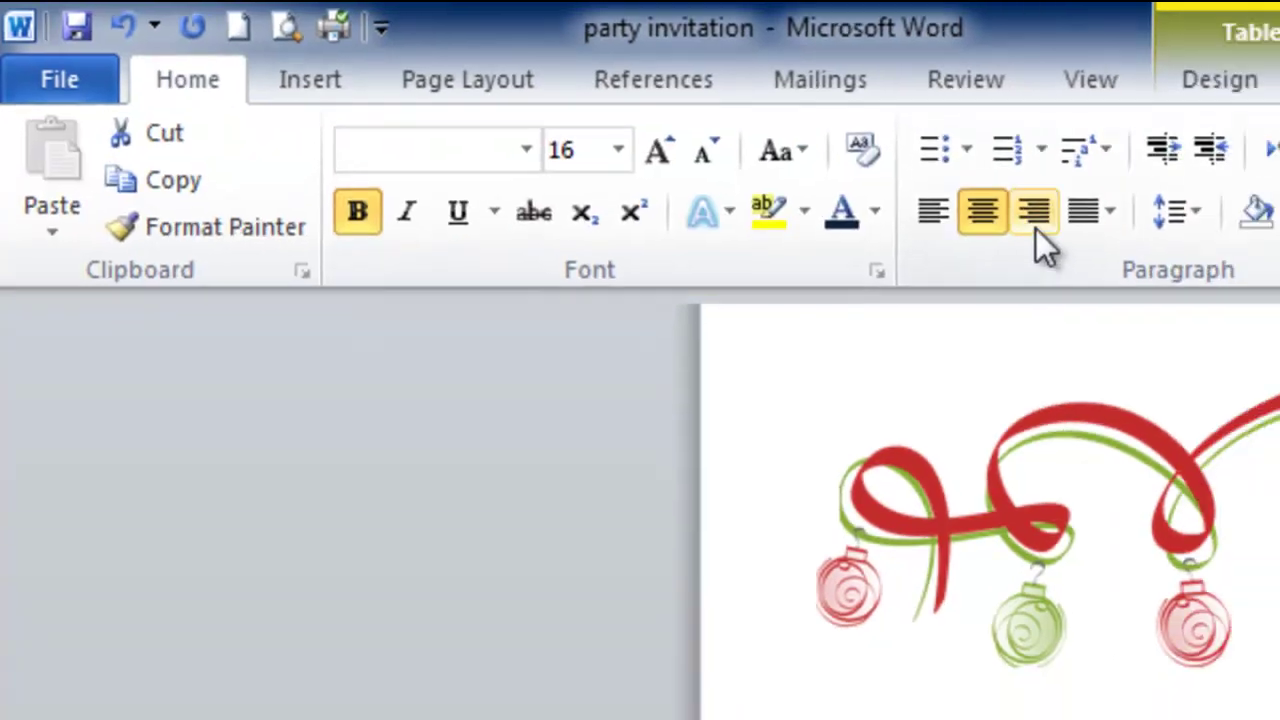
{"action": "left_click", "coordinate": [1036, 240]}
{"action": "left_click", "coordinate": [505, 393]}
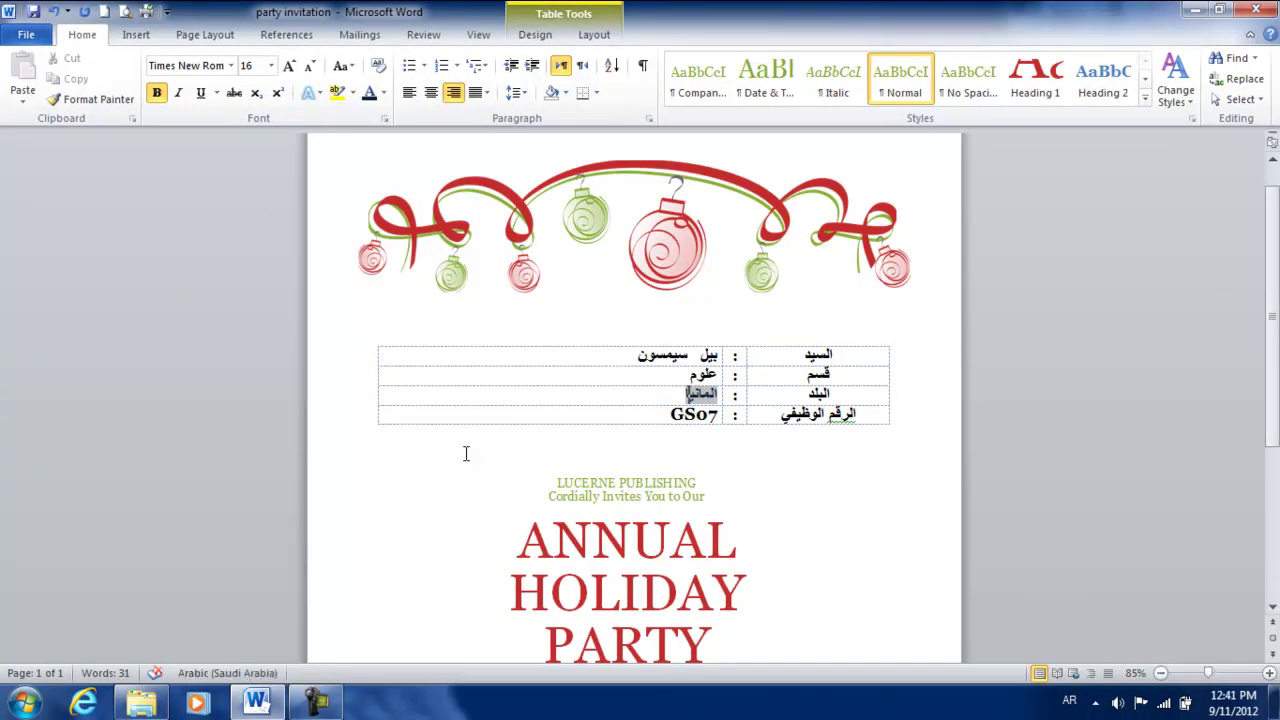
{"action": "left_click", "coordinate": [362, 35]}
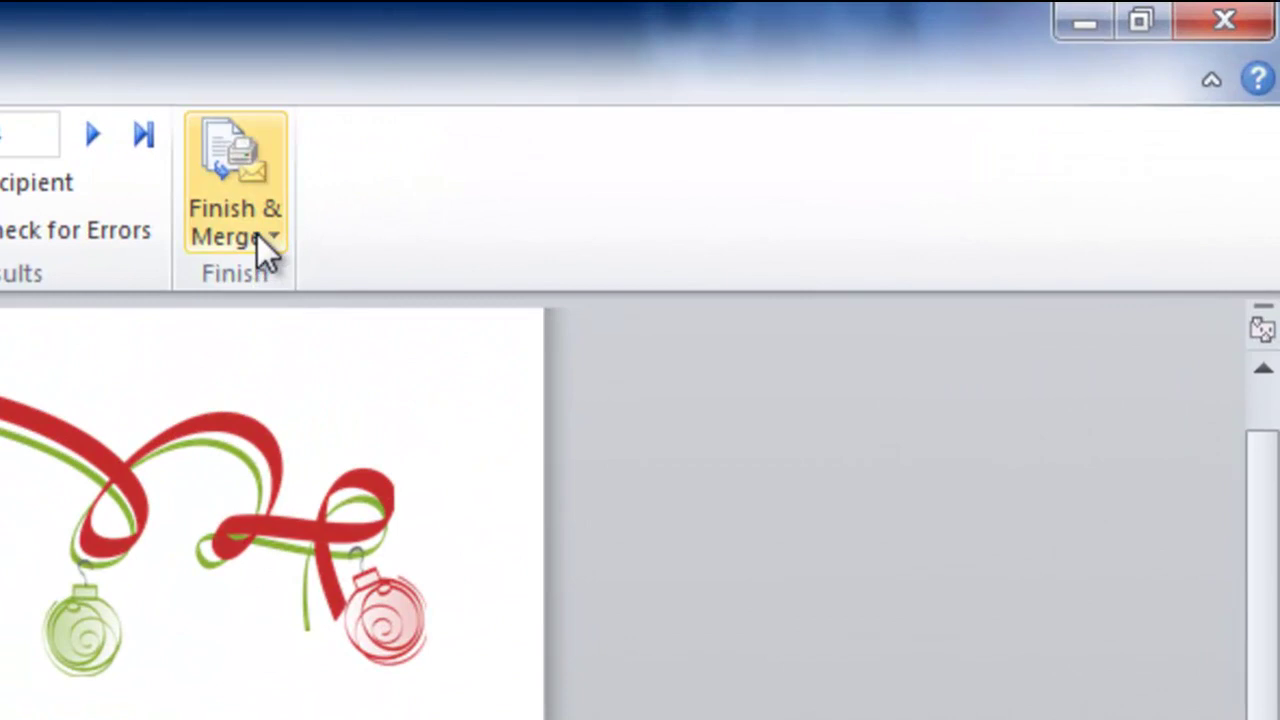
Jump the merge preview to the last recipient, record 70
{"action": "left_click", "coordinate": [836, 101]}
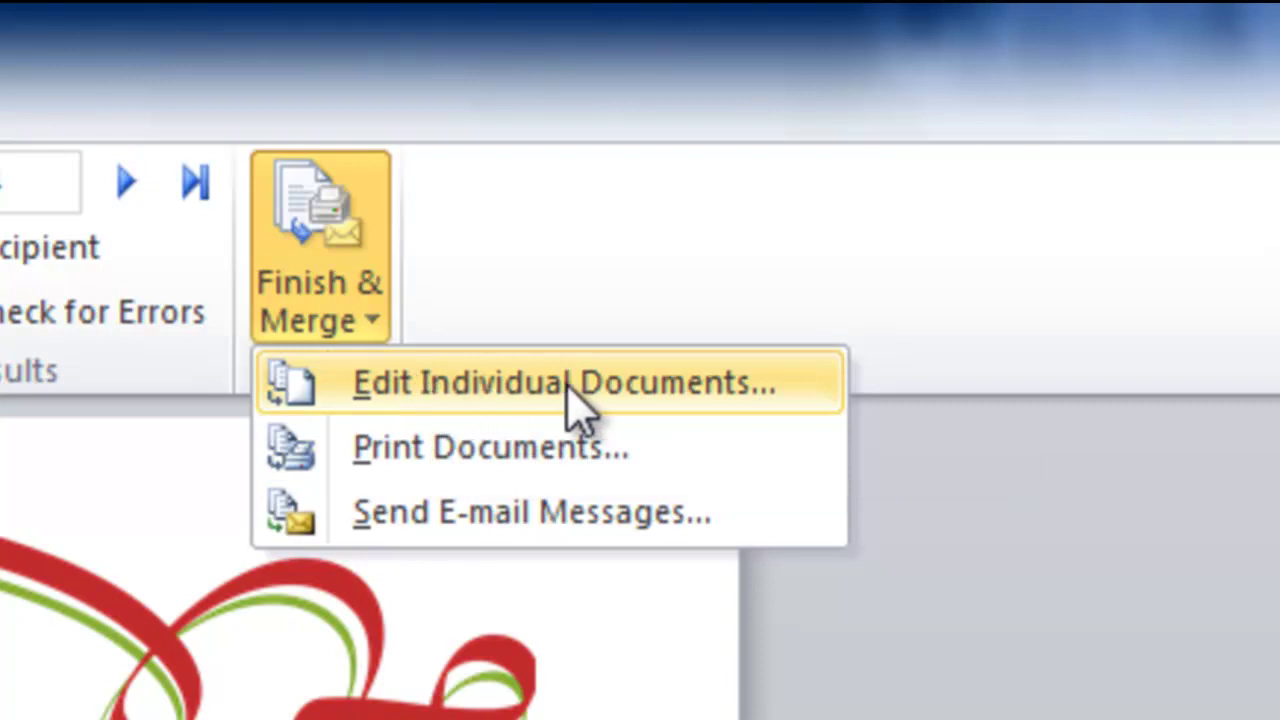
{"action": "left_click", "coordinate": [440, 165]}
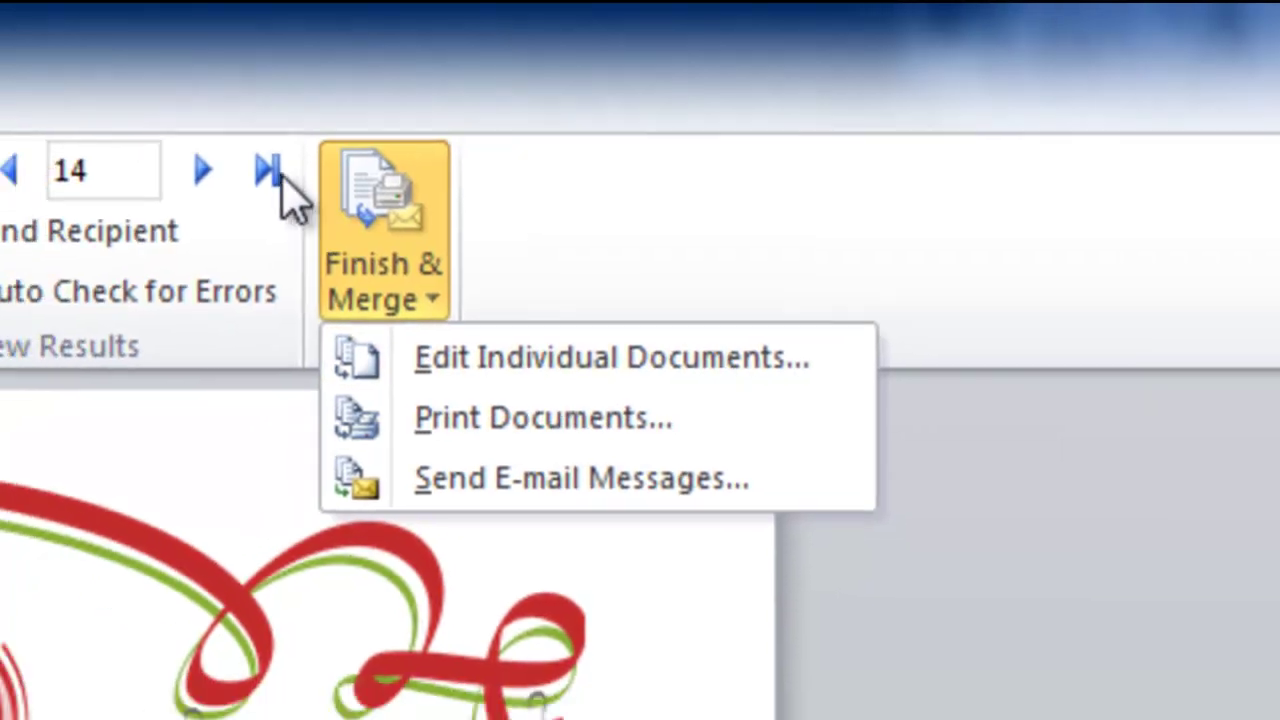
{"action": "left_click", "coordinate": [446, 150]}
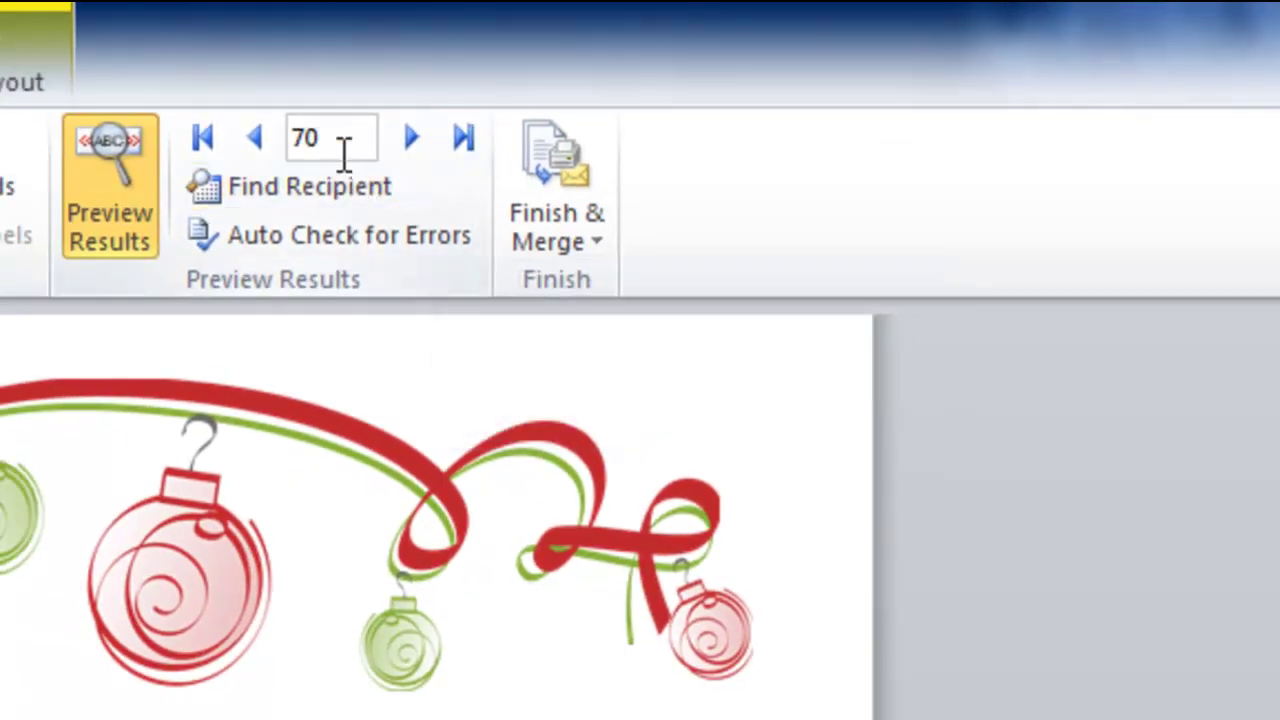
Merge all records into a new document with Edit Individual Documents
{"action": "left_click", "coordinate": [586, 228]}
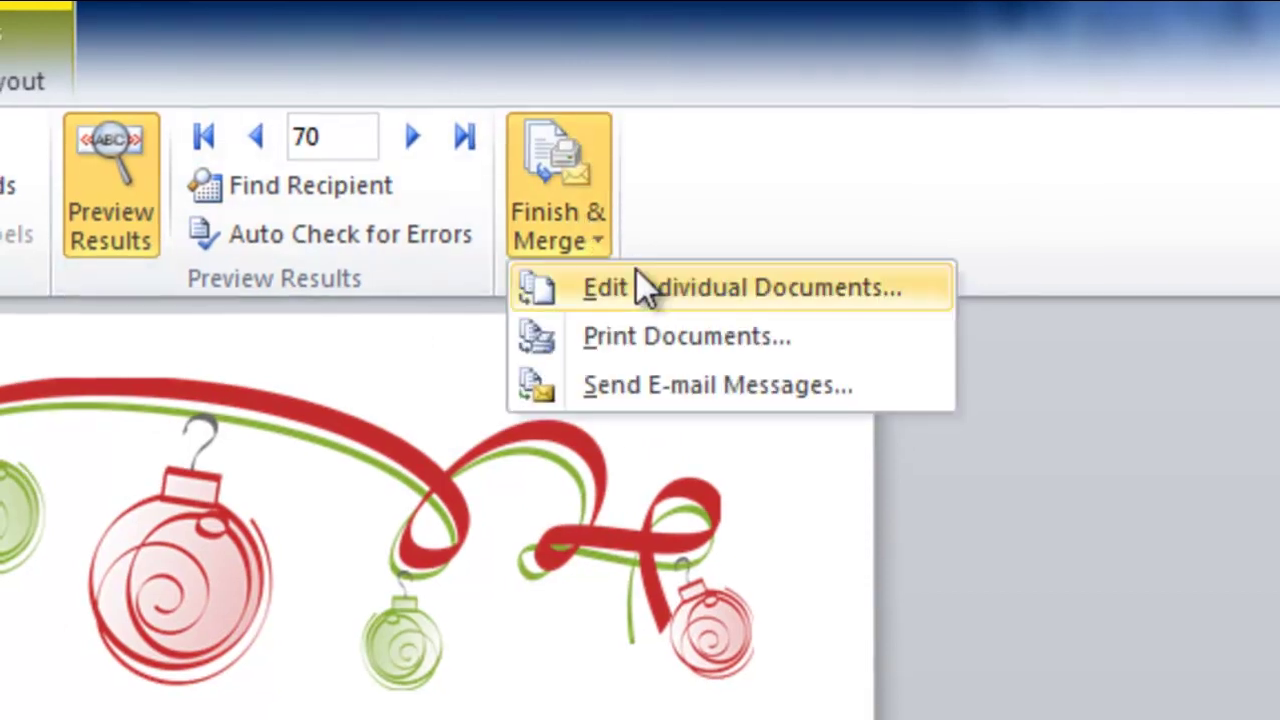
{"action": "left_click", "coordinate": [884, 75]}
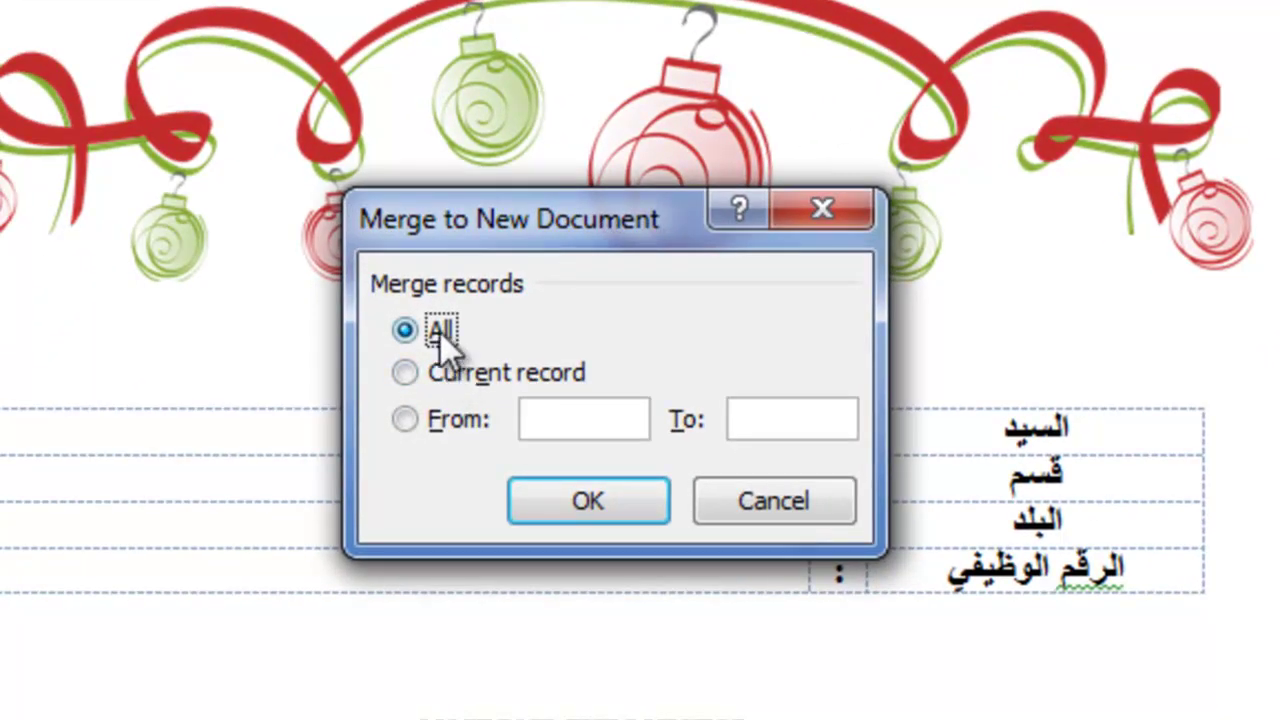
{"action": "left_click", "coordinate": [422, 418]}
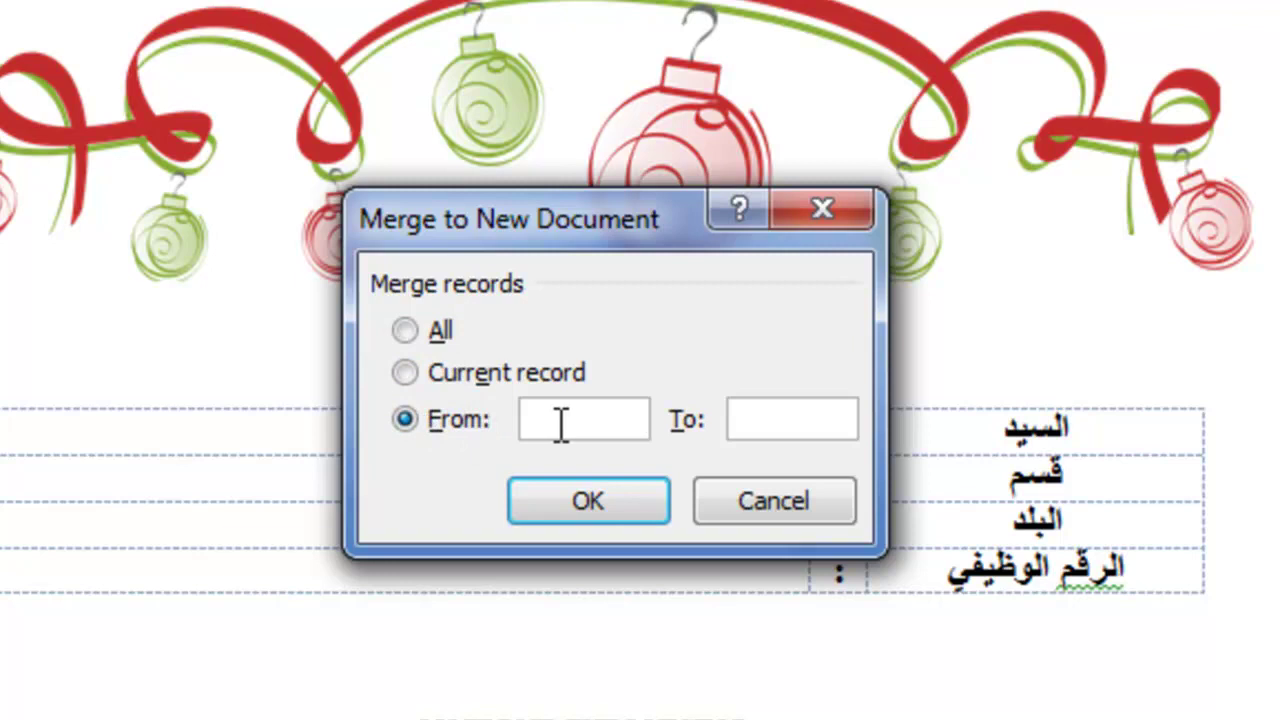
{"action": "left_click", "coordinate": [559, 369]}
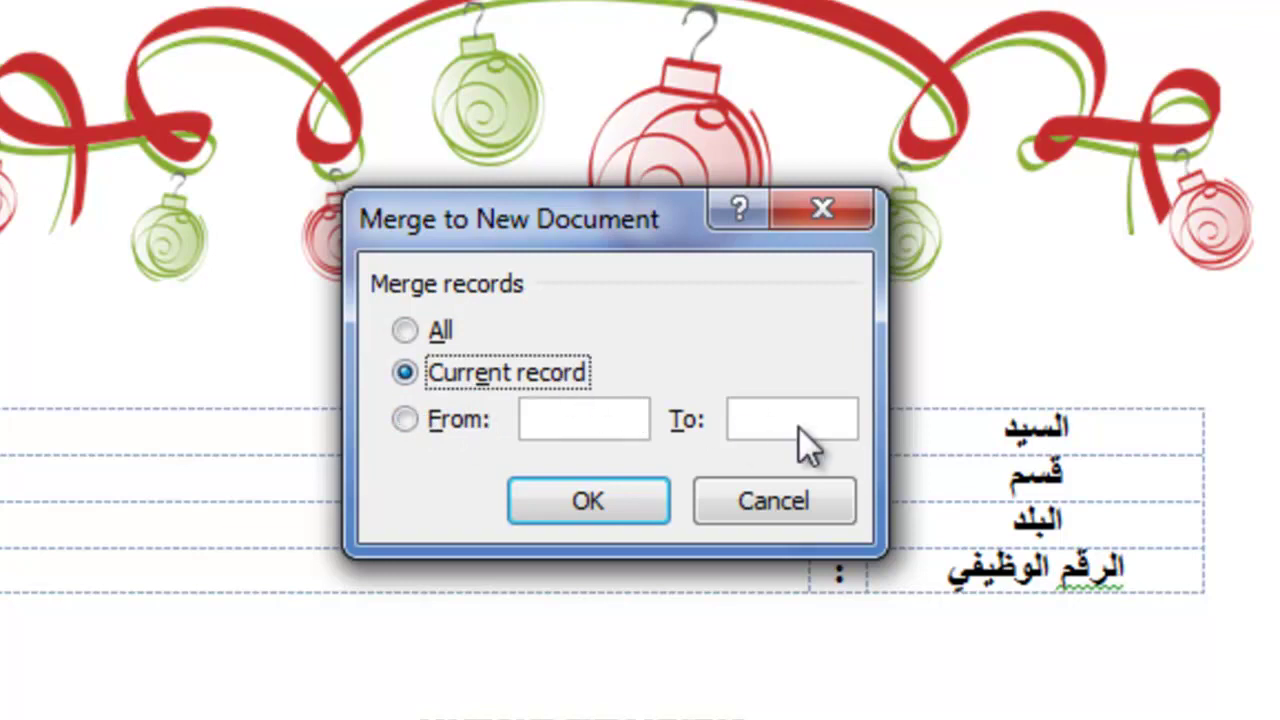
{"action": "left_click", "coordinate": [449, 330]}
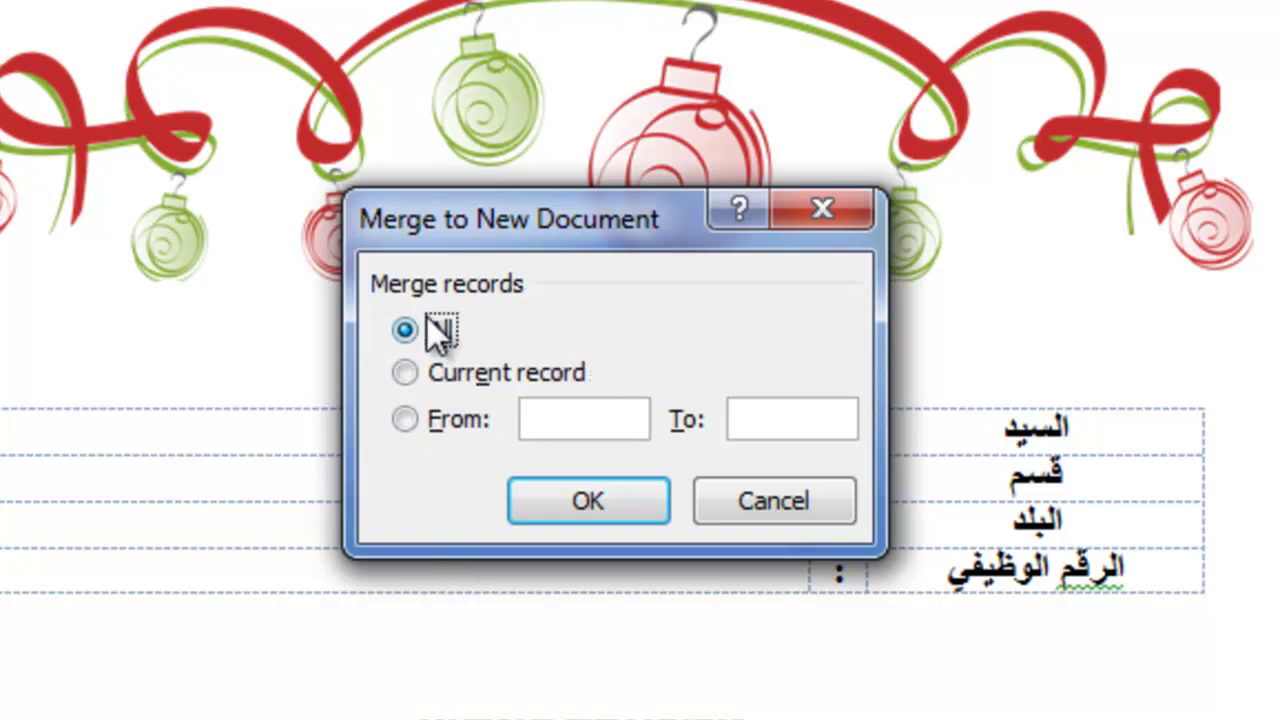
{"action": "left_click", "coordinate": [592, 500]}
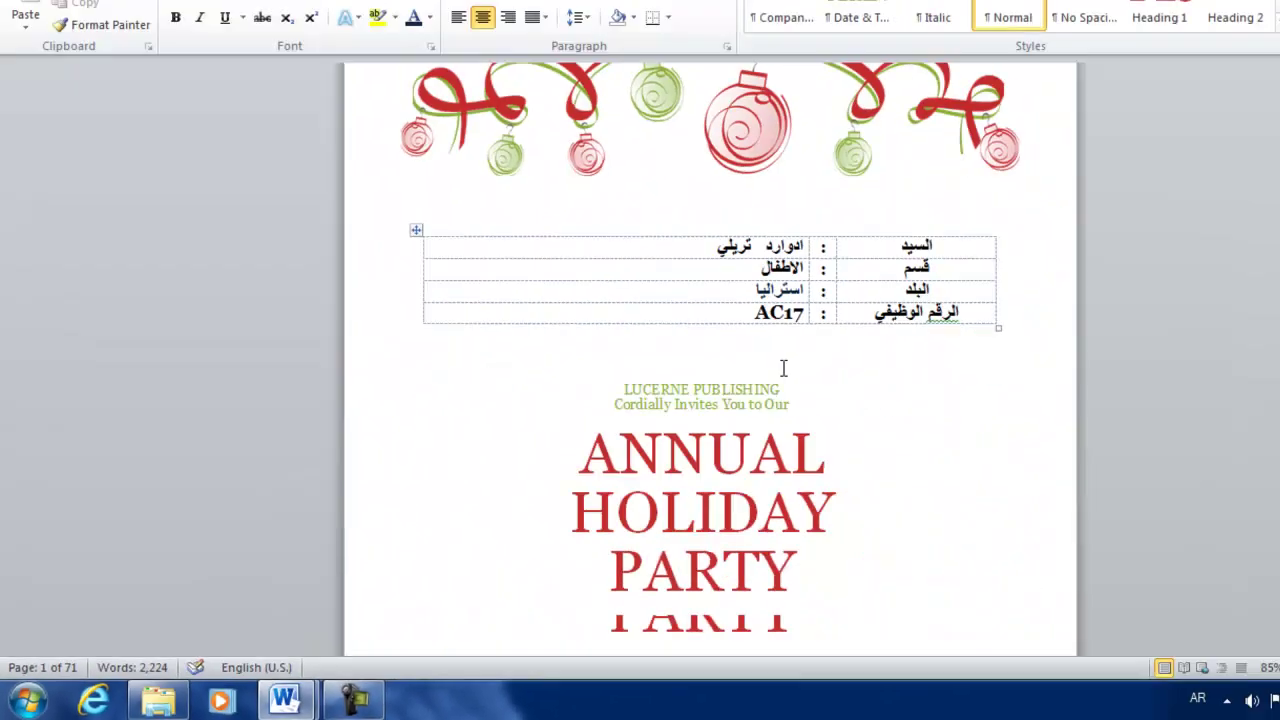
Scroll through the merged Letters1 invitation pages, then minimize Letters1 to bring back the original invitation
{"action": "scroll", "coordinate": [720, 512], "scroll_direction": "down", "scroll_amount": 5}
{"action": "scroll", "coordinate": [720, 512], "scroll_direction": "down", "scroll_amount": 8}
{"action": "scroll", "coordinate": [725, 450], "scroll_direction": "down", "scroll_amount": 3}
{"action": "scroll", "coordinate": [720, 510], "scroll_direction": "down", "scroll_amount": 4}
{"action": "scroll", "coordinate": [720, 510], "scroll_direction": "down", "scroll_amount": 3}
{"action": "scroll", "coordinate": [720, 510], "scroll_direction": "down", "scroll_amount": 5}
{"action": "scroll", "coordinate": [720, 510], "scroll_direction": "down", "scroll_amount": 5}
{"action": "scroll", "coordinate": [722, 511], "scroll_direction": "down", "scroll_amount": 4}
{"action": "scroll", "coordinate": [722, 511], "scroll_direction": "down", "scroll_amount": 6}
{"action": "scroll", "coordinate": [722, 511], "scroll_direction": "down", "scroll_amount": 5}
{"action": "scroll", "coordinate": [722, 511], "scroll_direction": "down", "scroll_amount": 7}
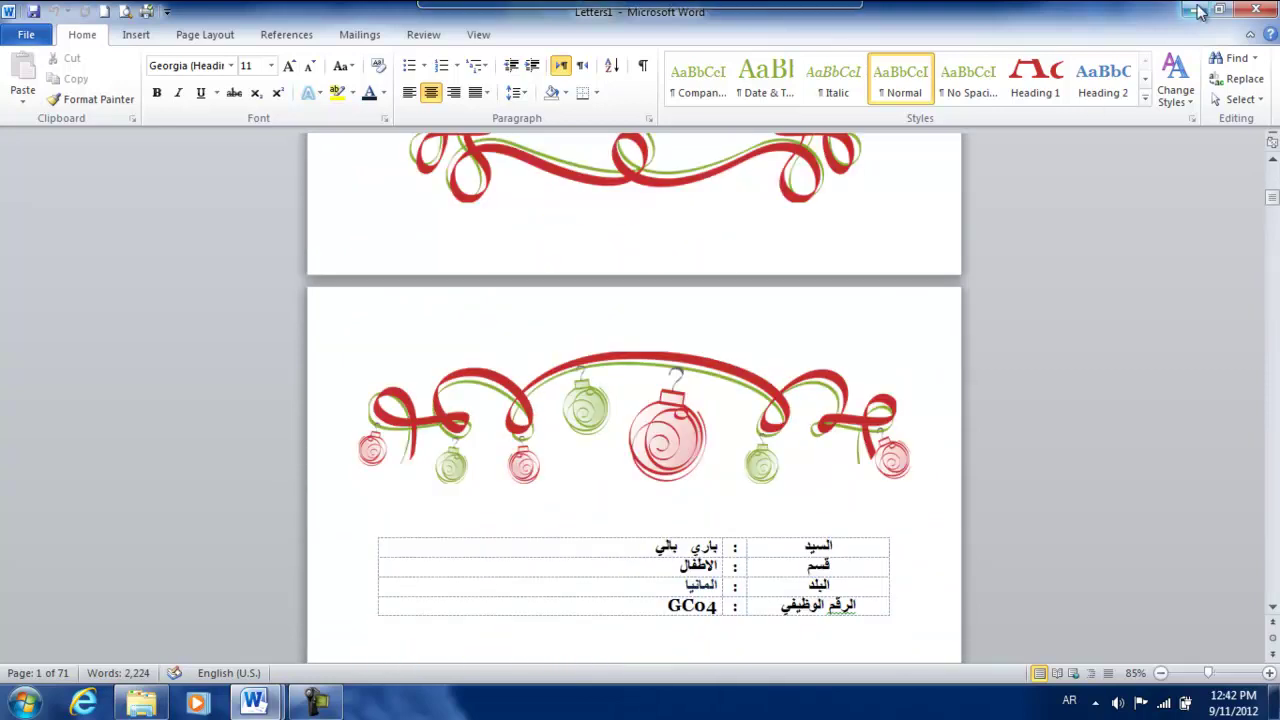
{"action": "left_click", "coordinate": [1194, 9]}
{"action": "left_click", "coordinate": [829, 108]}
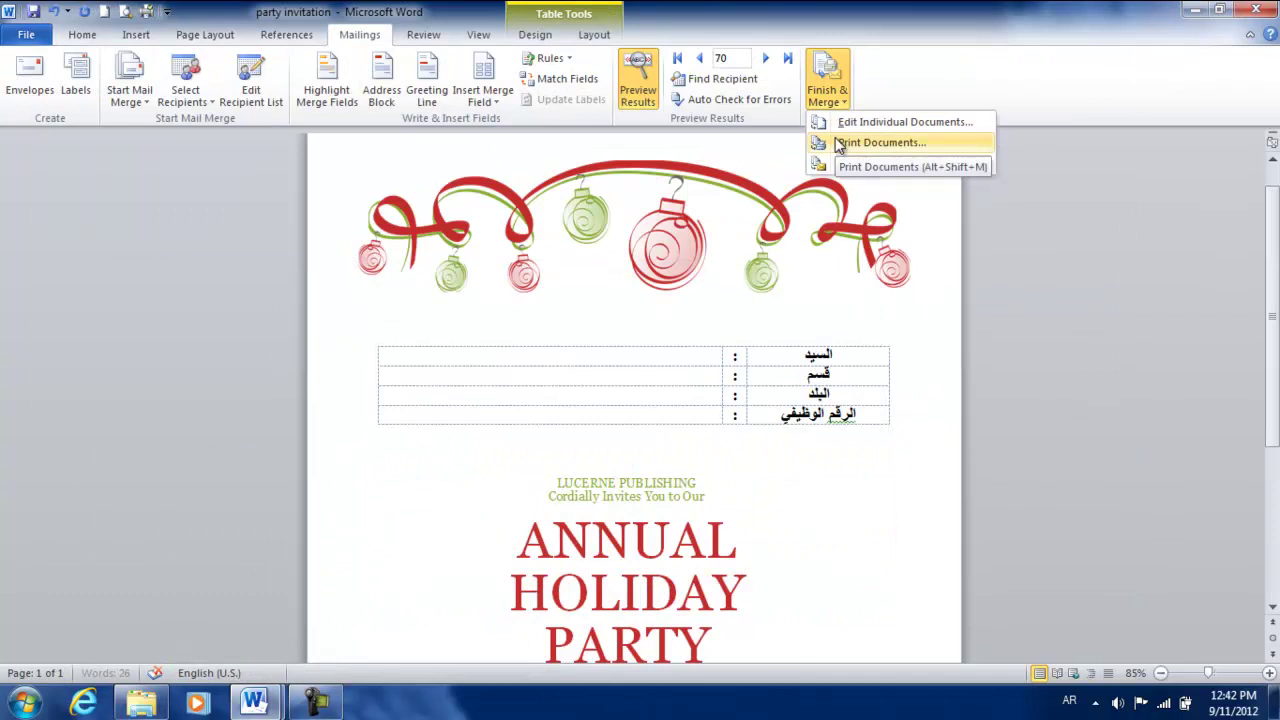
{"action": "left_click", "coordinate": [848, 142]}
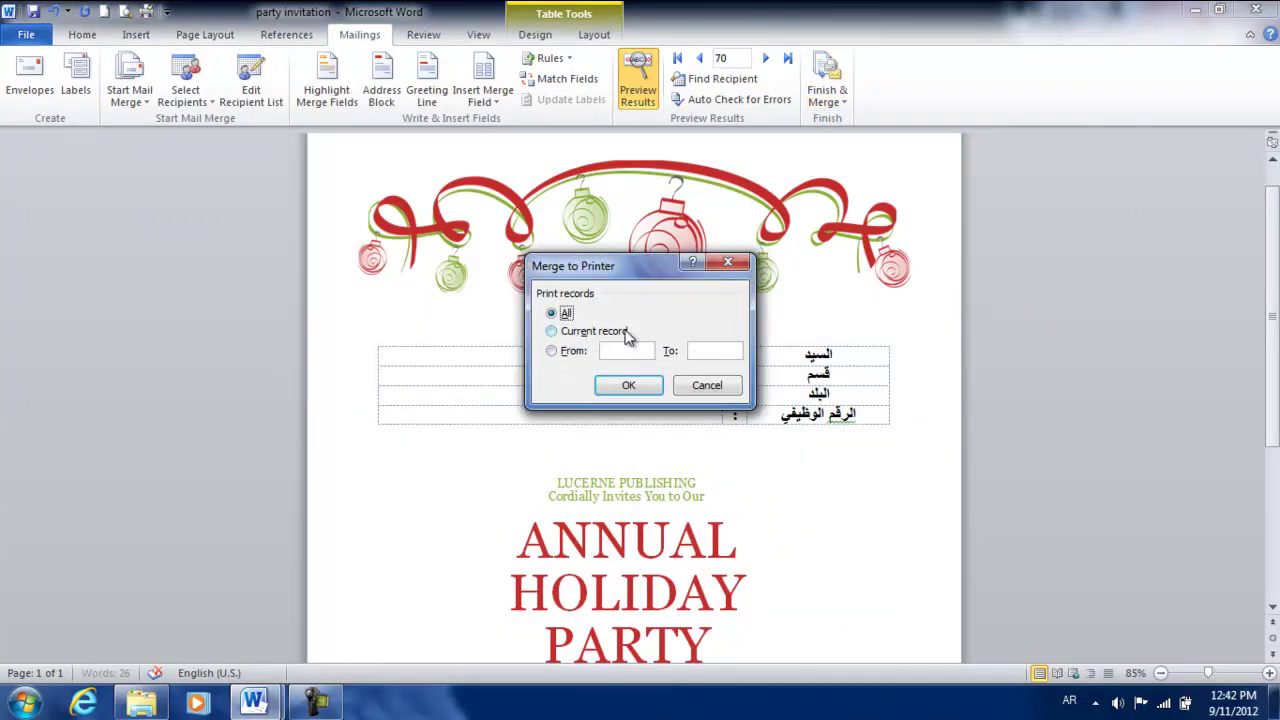
{"action": "left_click", "coordinate": [707, 385]}
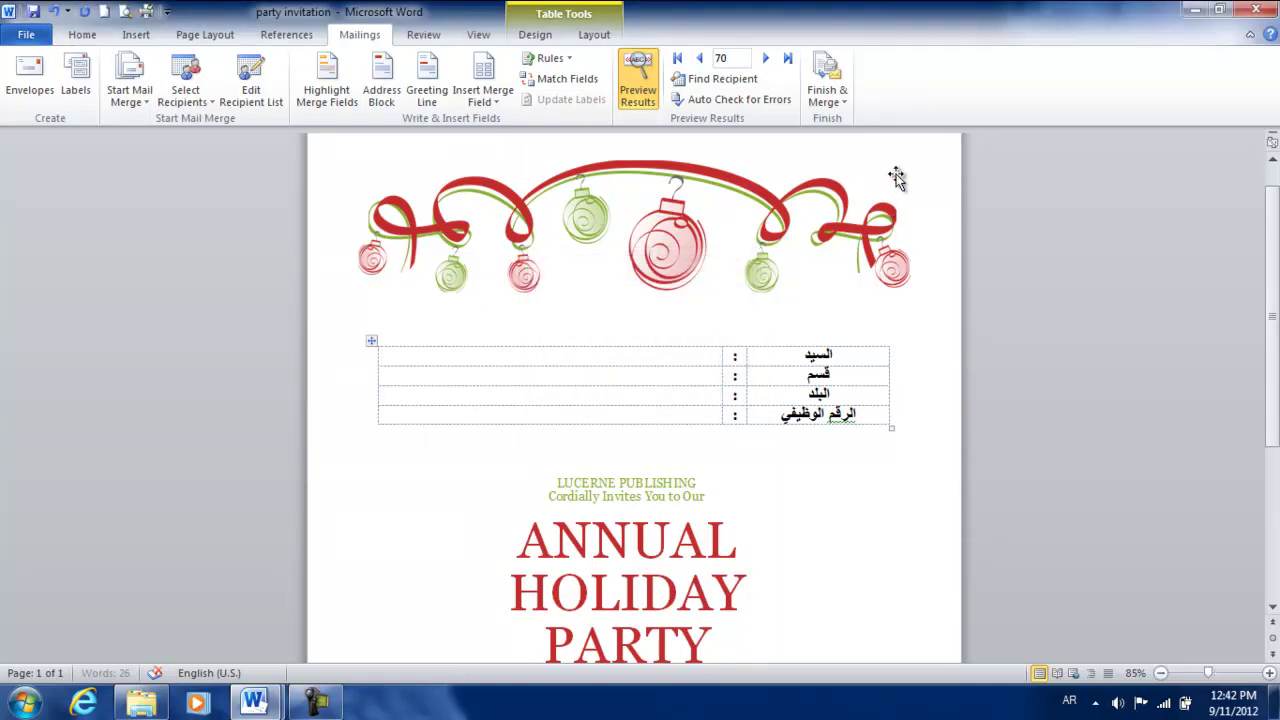
{"action": "left_click", "coordinate": [849, 102]}
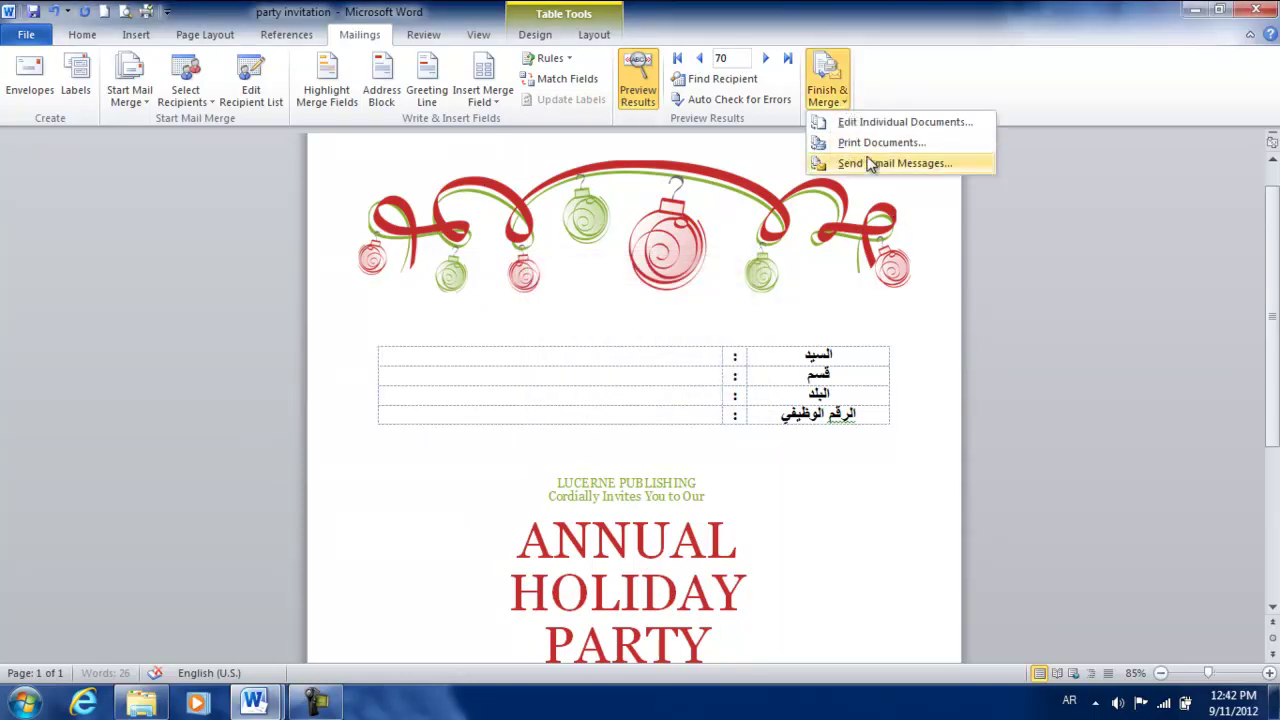